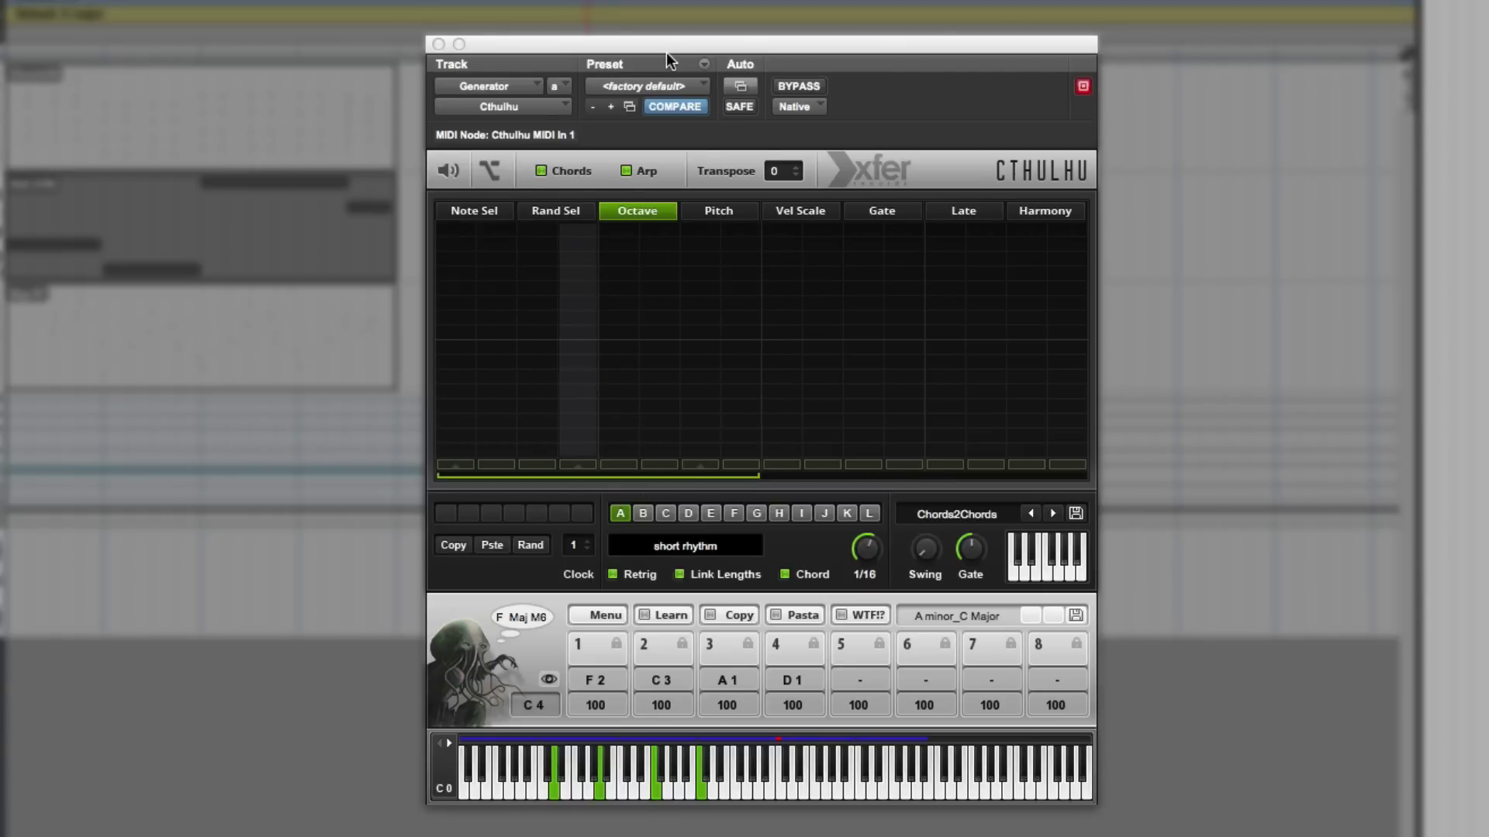
- Reorder the tracks so that the Generator track sits above the Chord track
drag(650, 40, 650, 20)
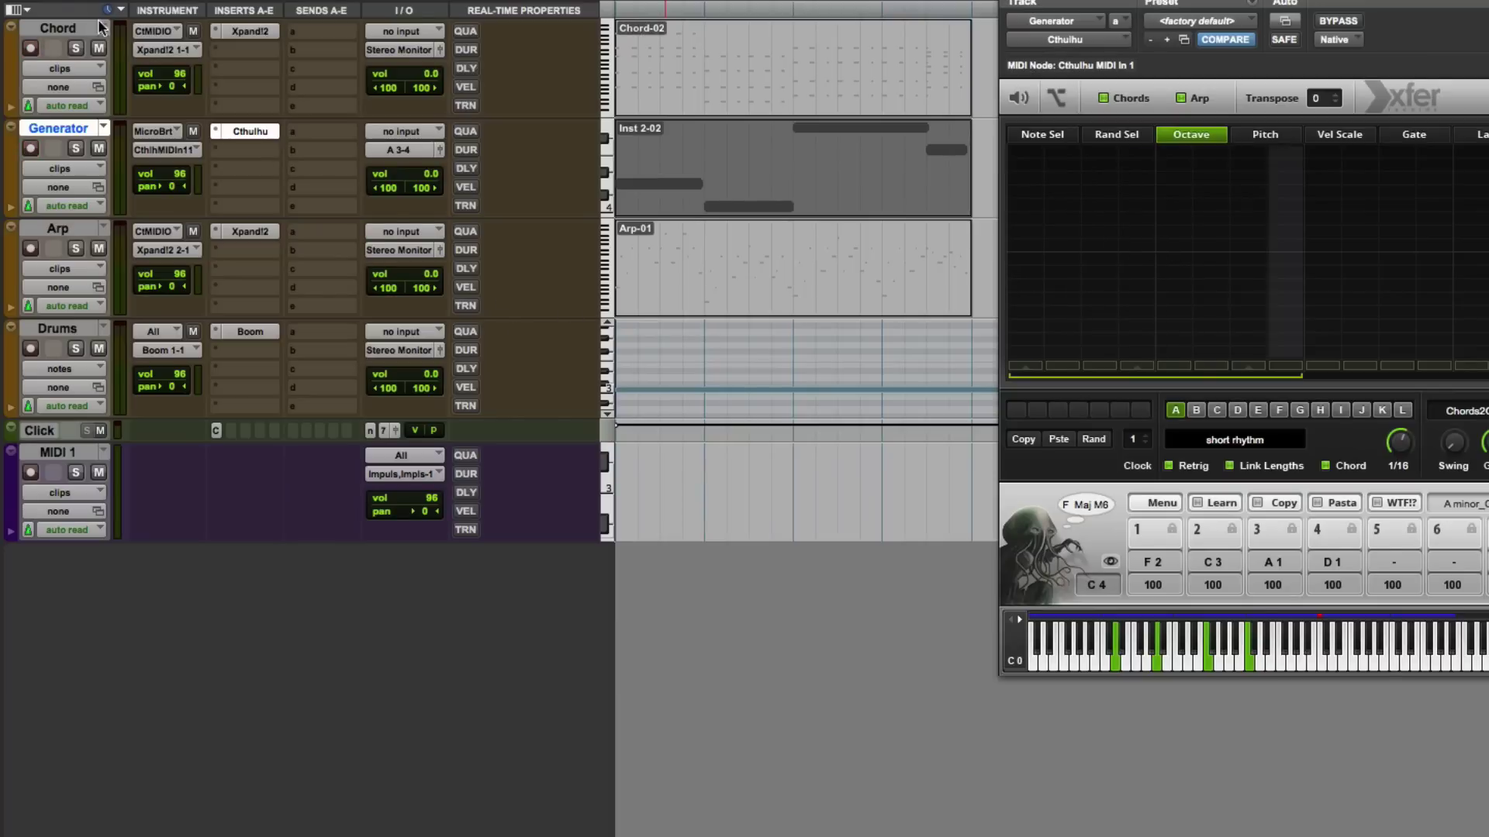
click(99, 27)
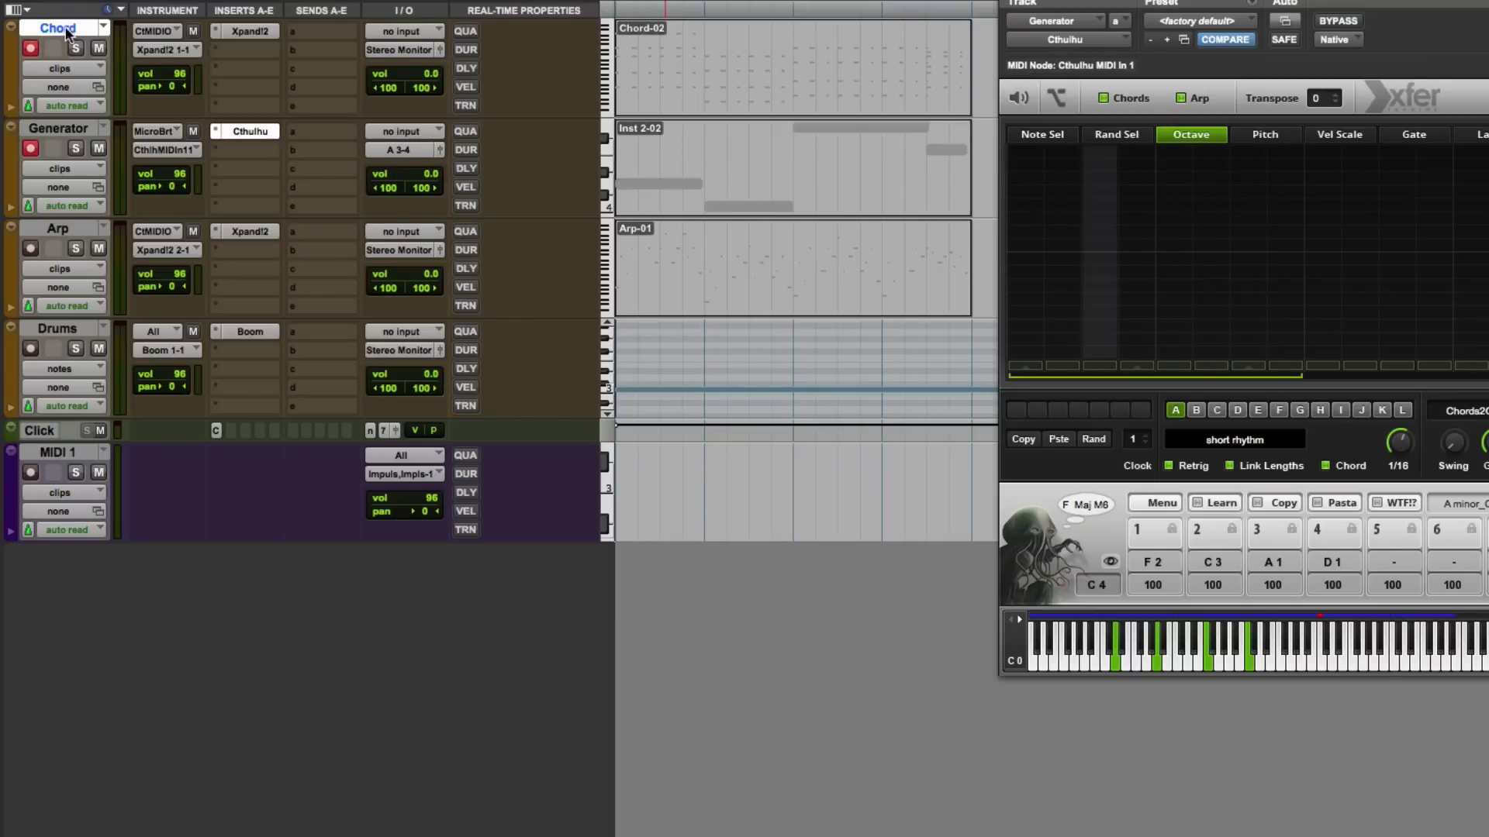
click(67, 128)
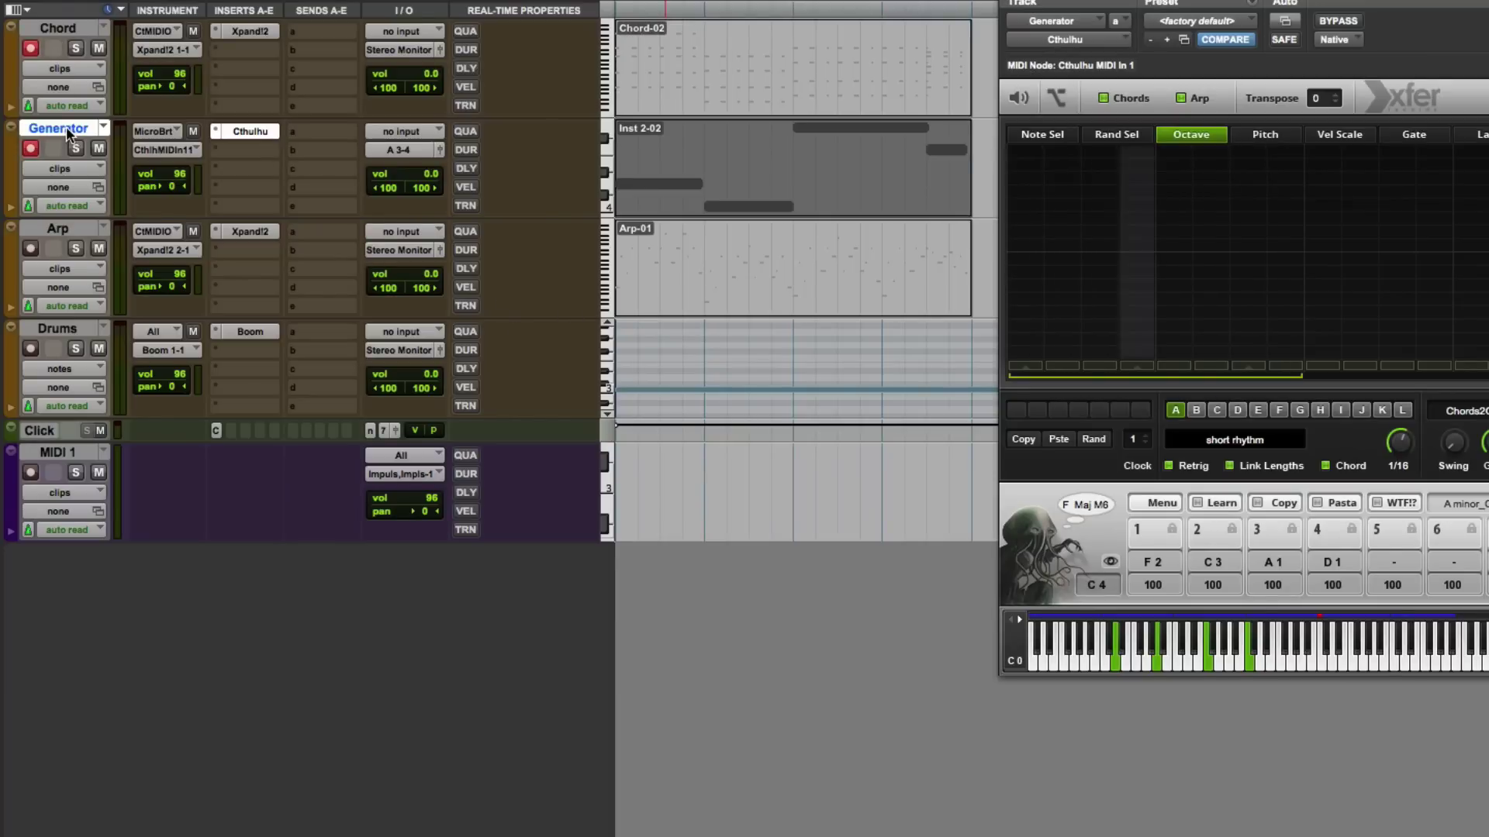
drag(67, 127, 67, 37)
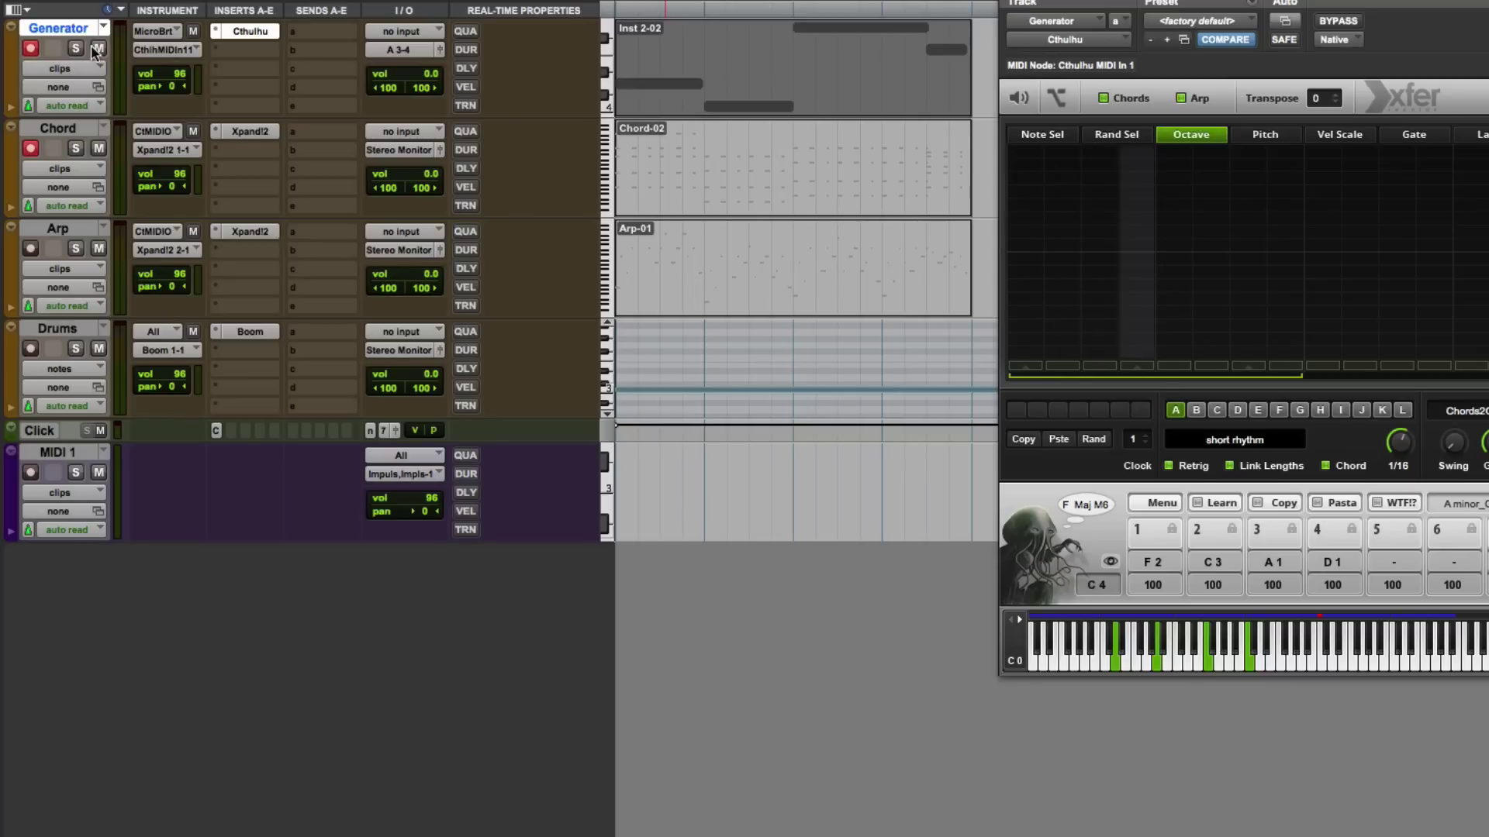
- Check which MIDI input and MIDI output are assigned to the Generator track
click(160, 31)
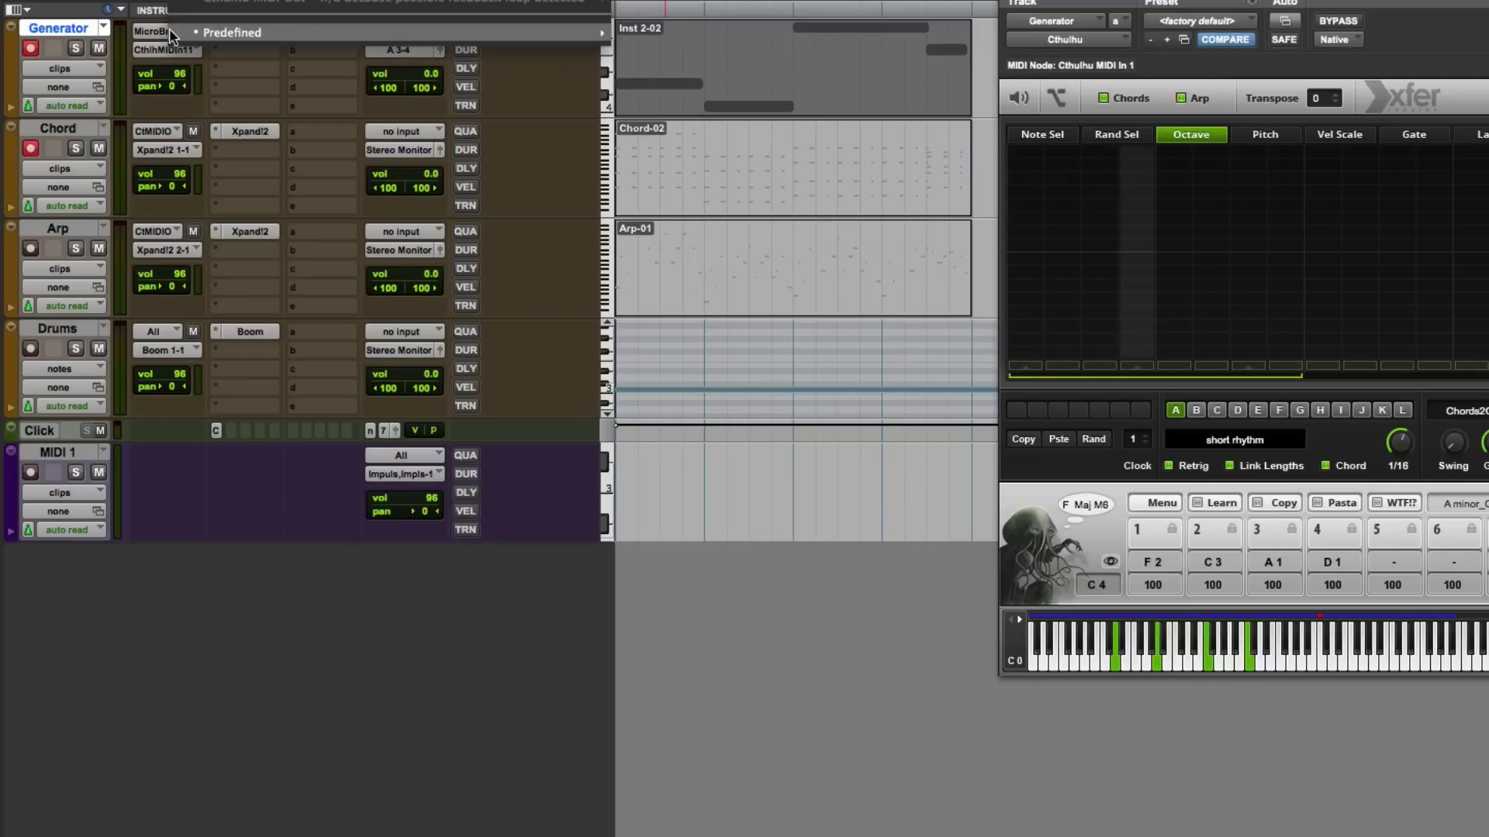
mouse_move(601, 35)
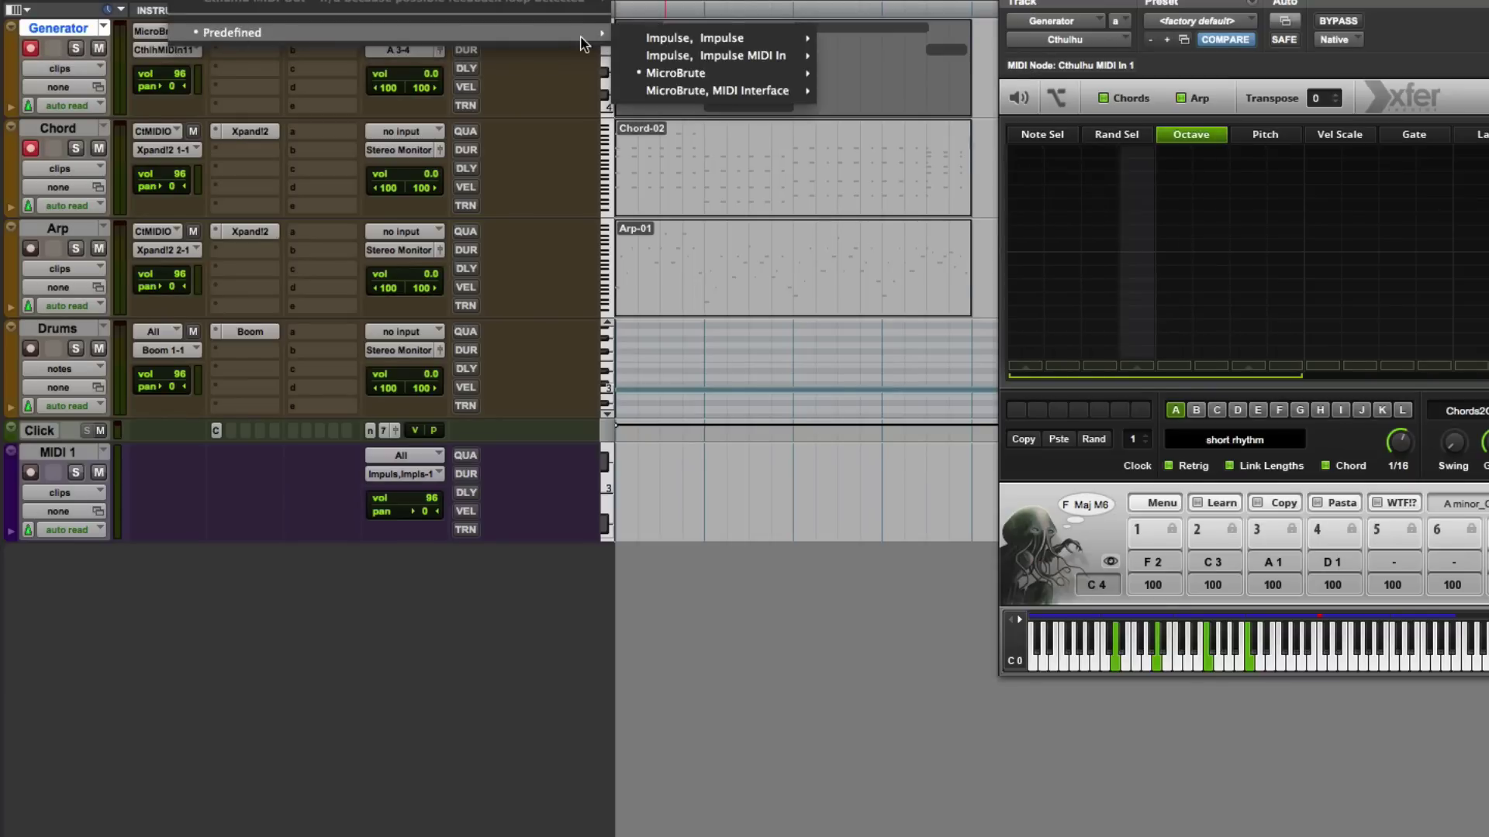
mouse_move(791, 73)
click(849, 80)
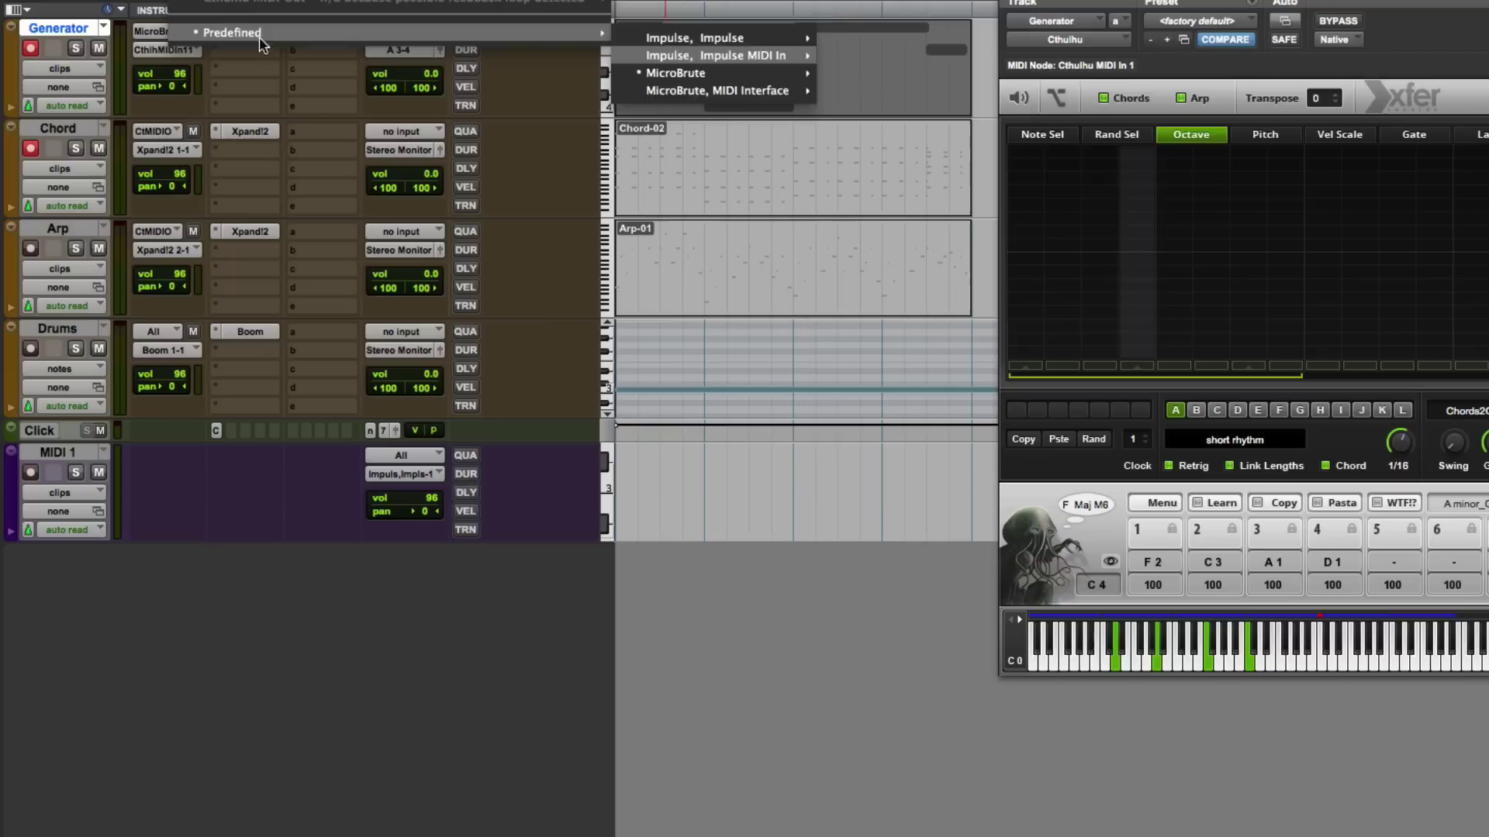
click(172, 53)
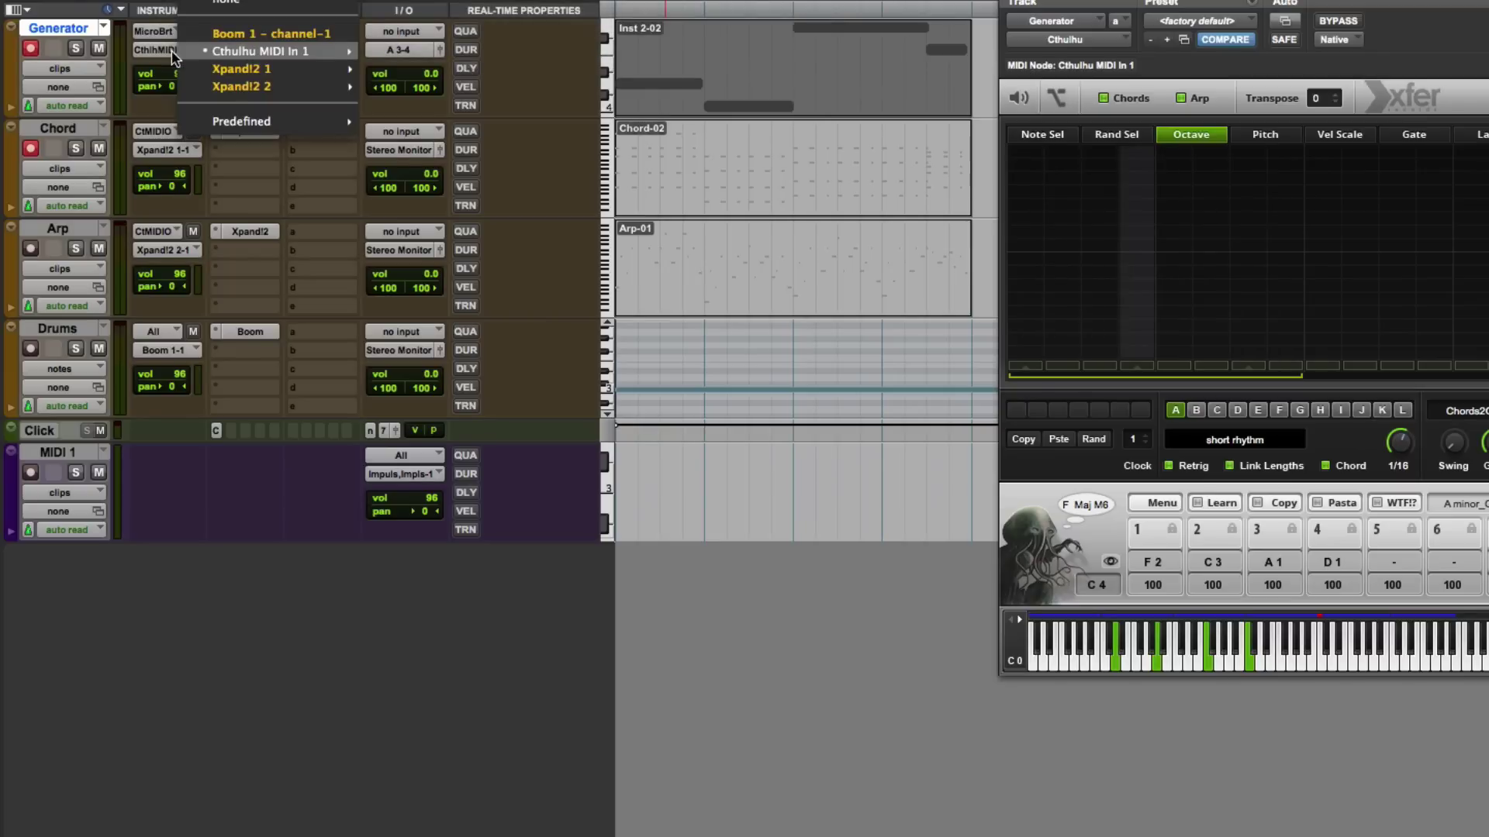
click(216, 179)
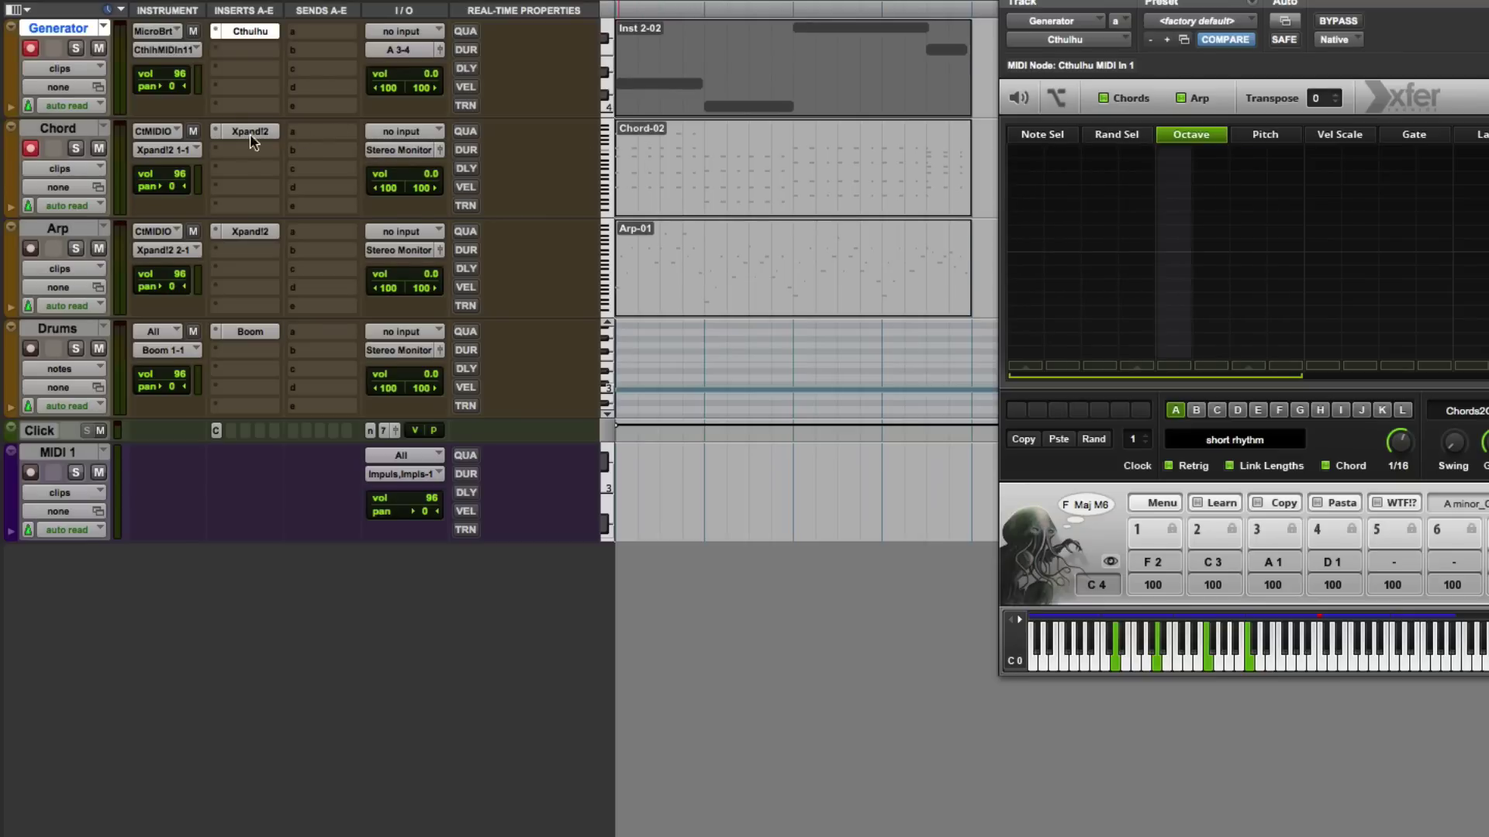
- Set the Chord track's MIDI input to Cthulhu MIDI Out on all channels
click(154, 133)
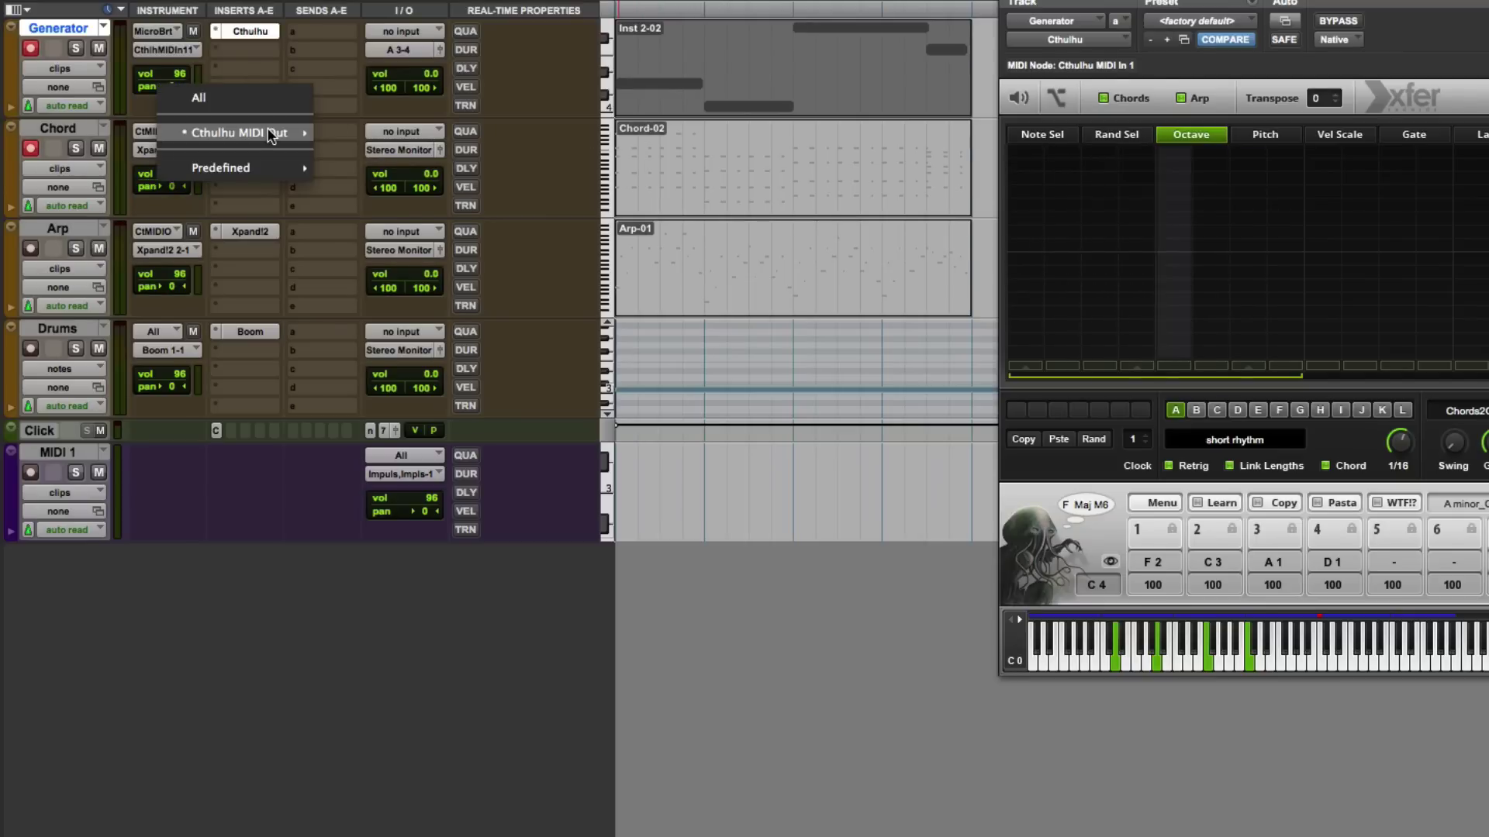
mouse_move(271, 135)
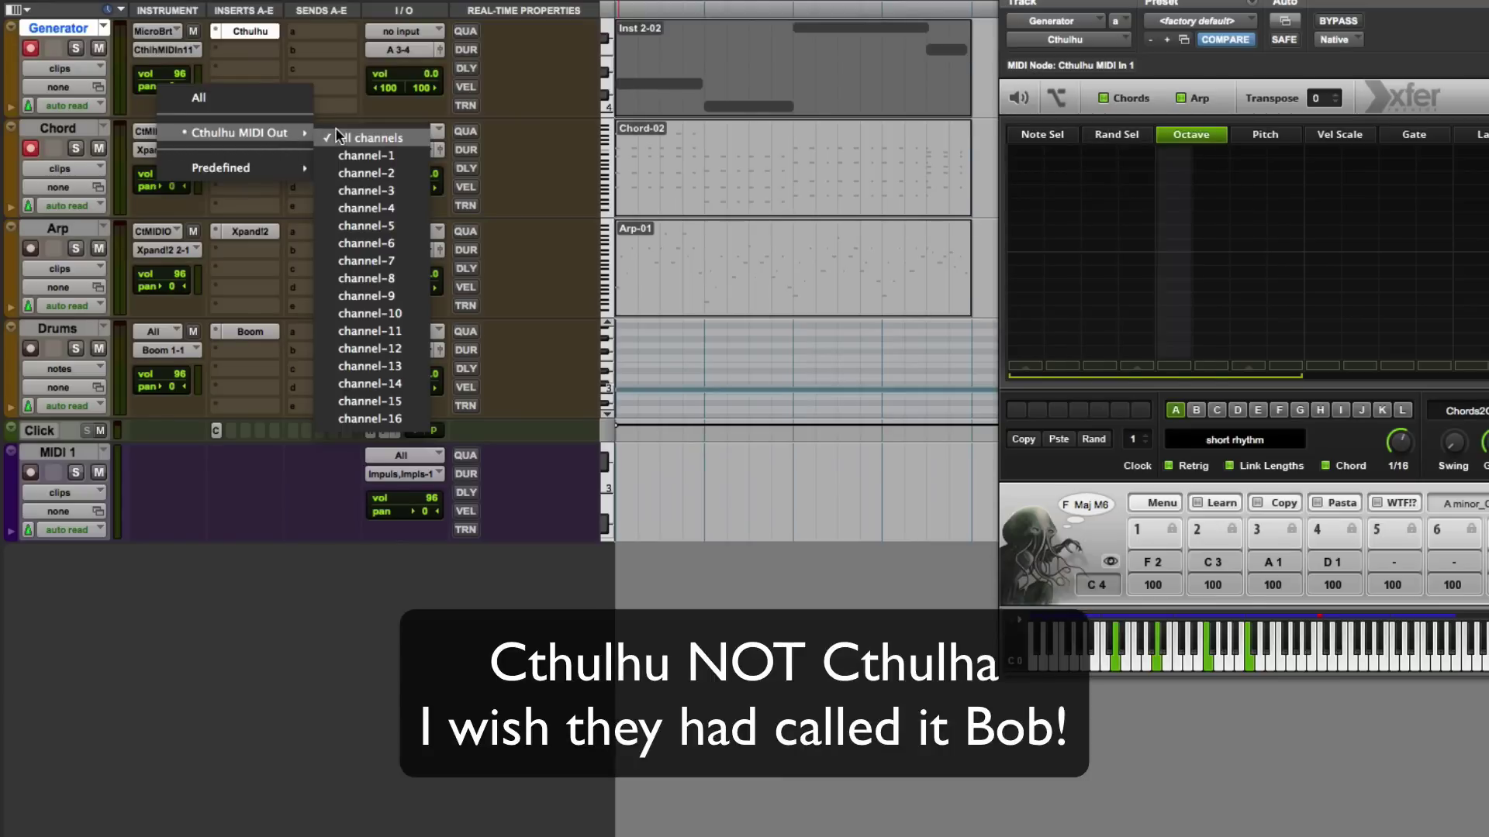
click(364, 137)
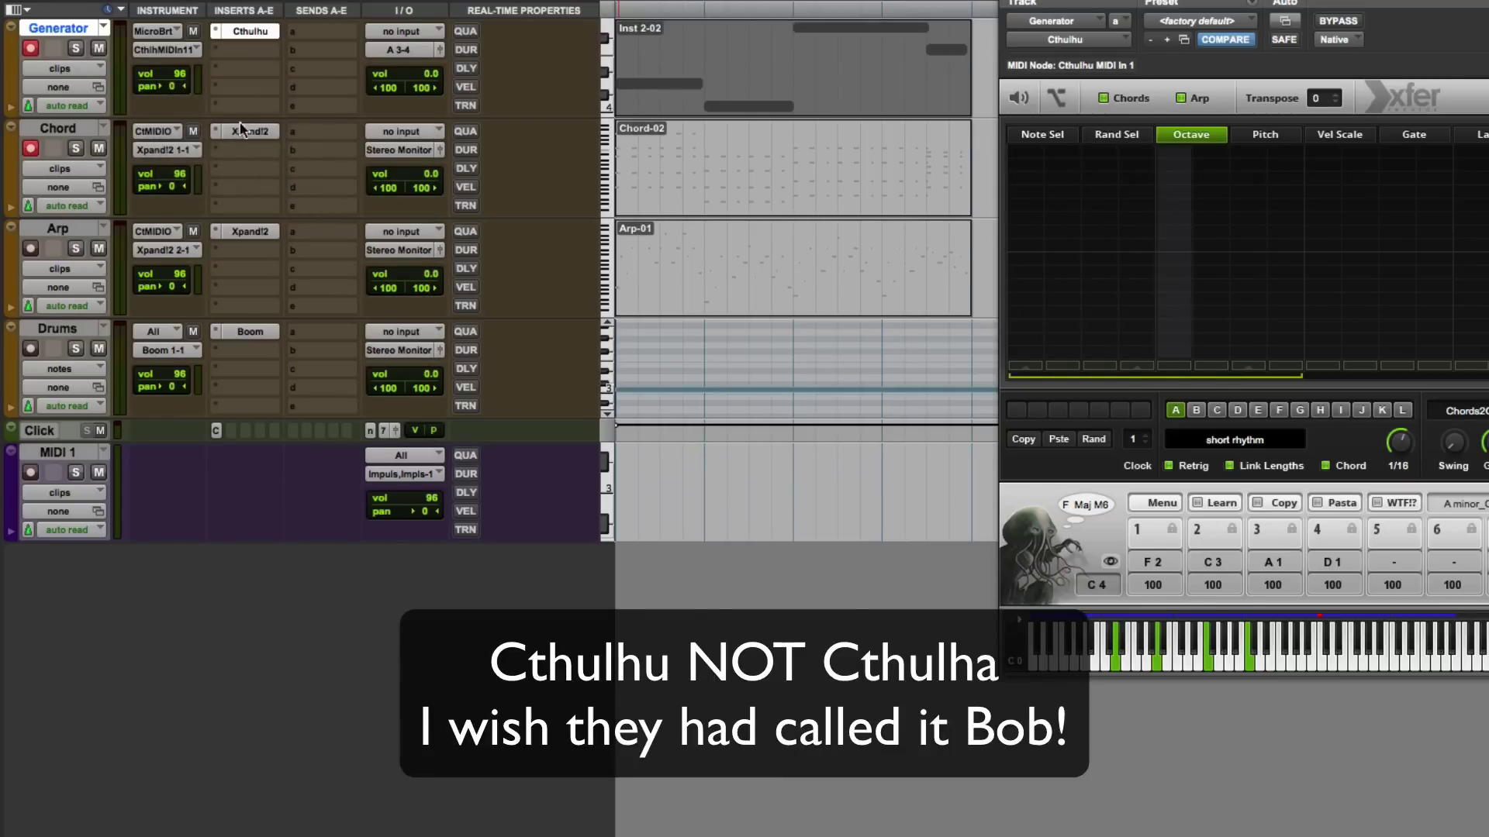
click(745, 166)
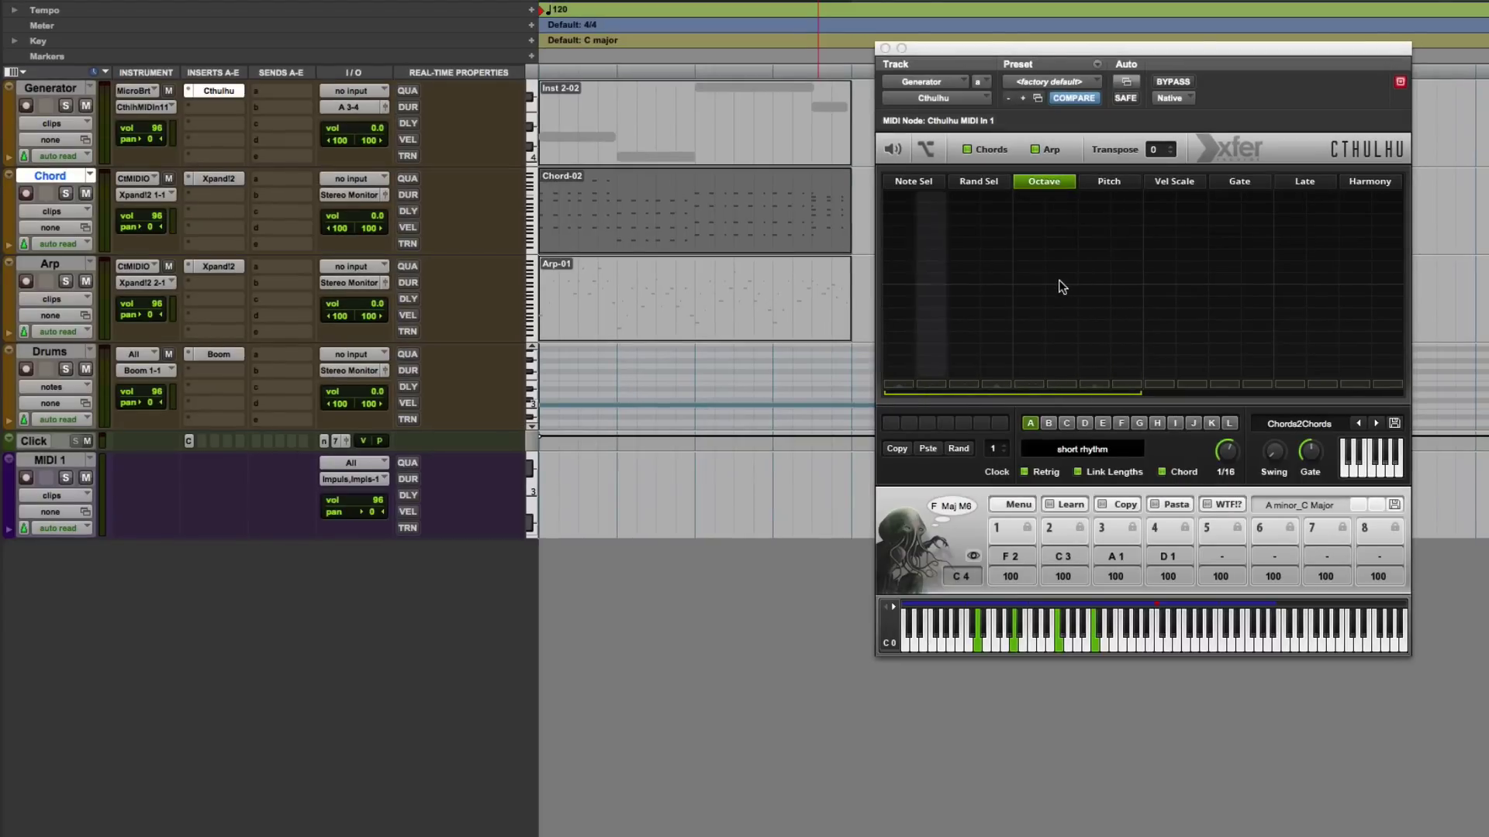
- Record-enable the Chord track together with the Generator track
click(51, 90)
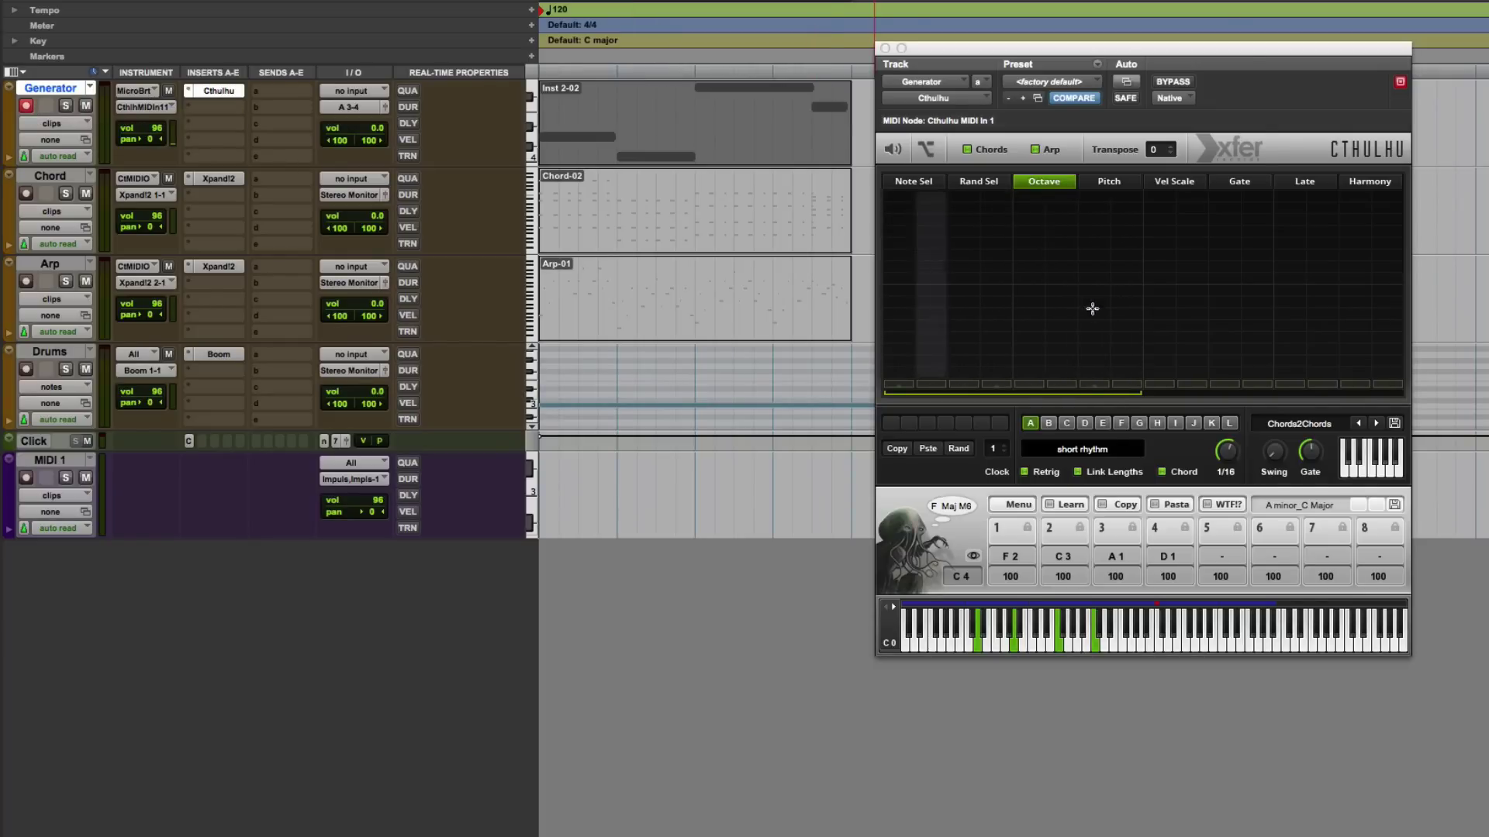
click(1098, 648)
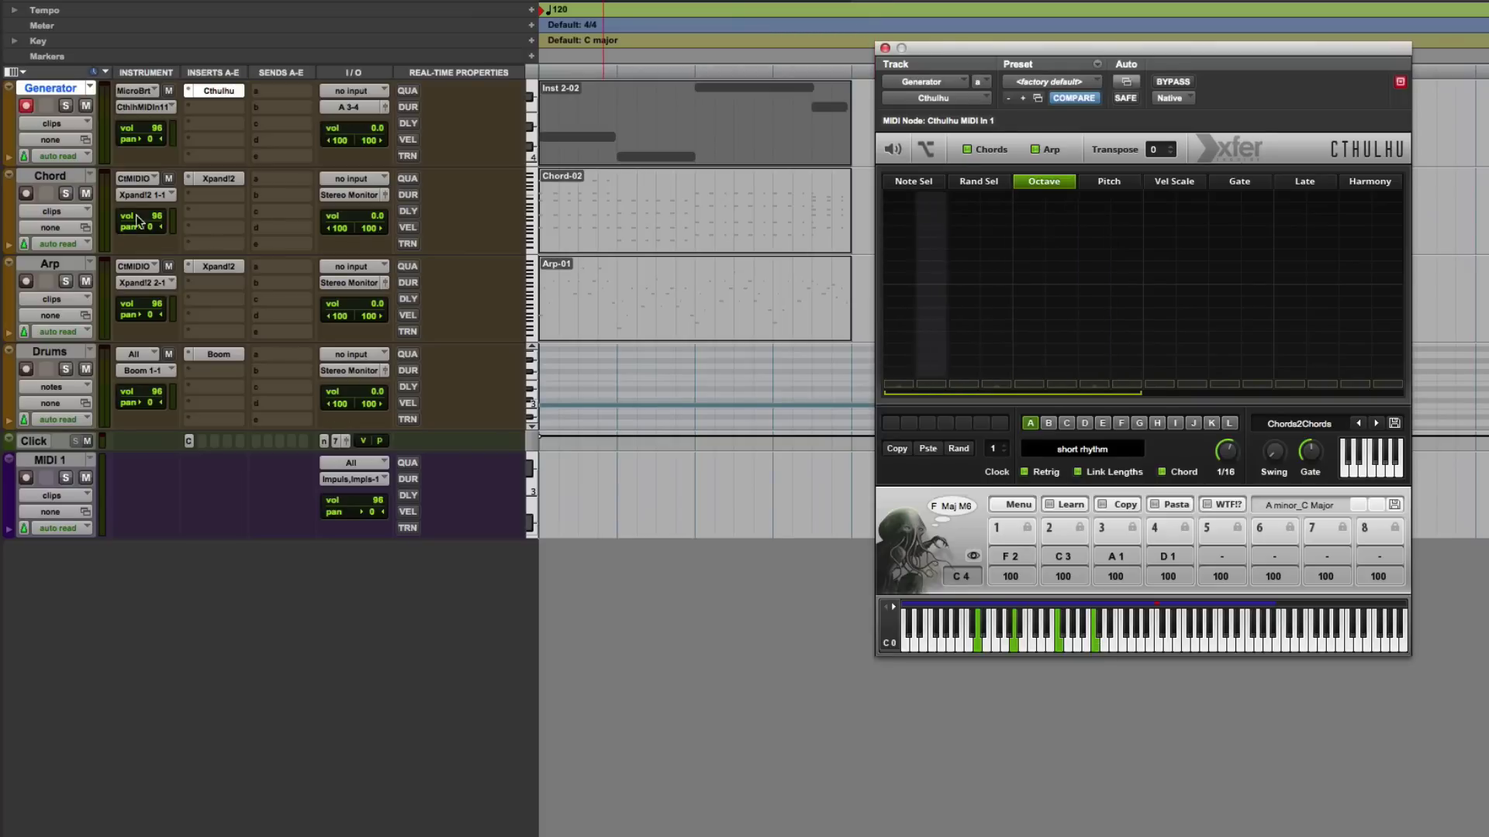
shift+click(25, 195)
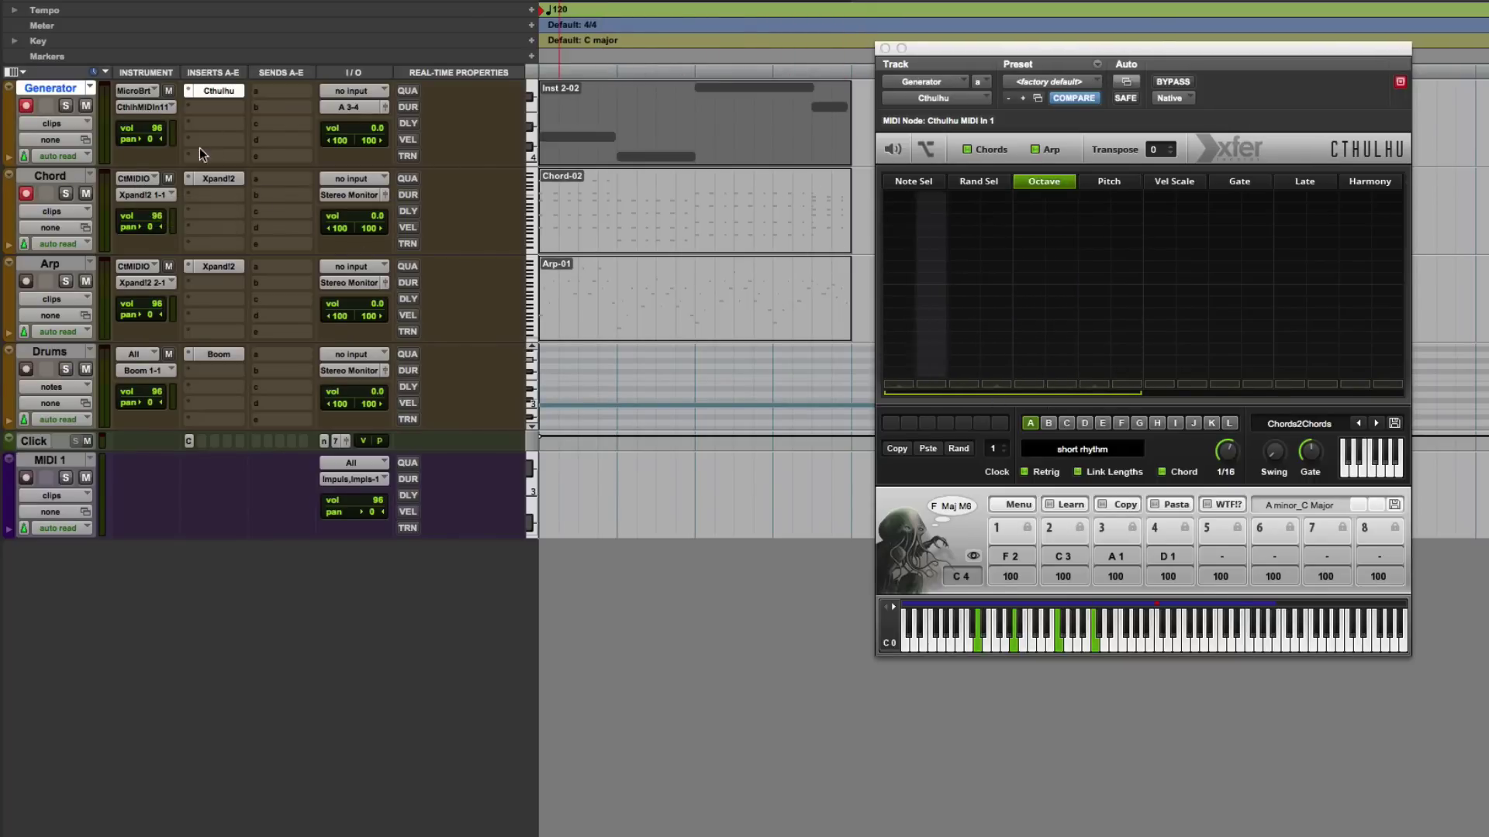
- Review the Chord track's MIDI input assignment and its available Cthulhu channels
click(140, 180)
mouse_move(230, 183)
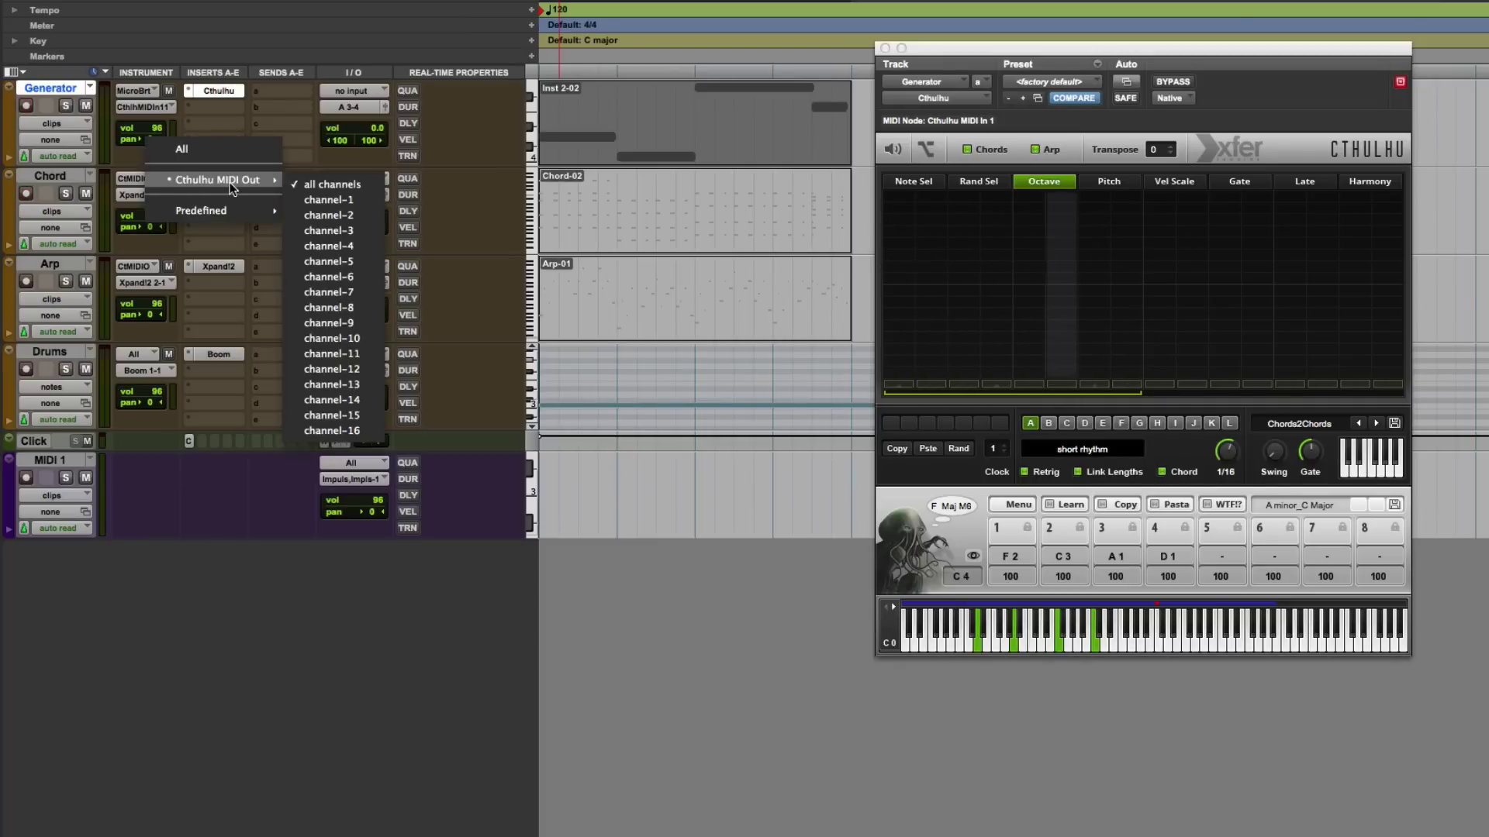
click(129, 163)
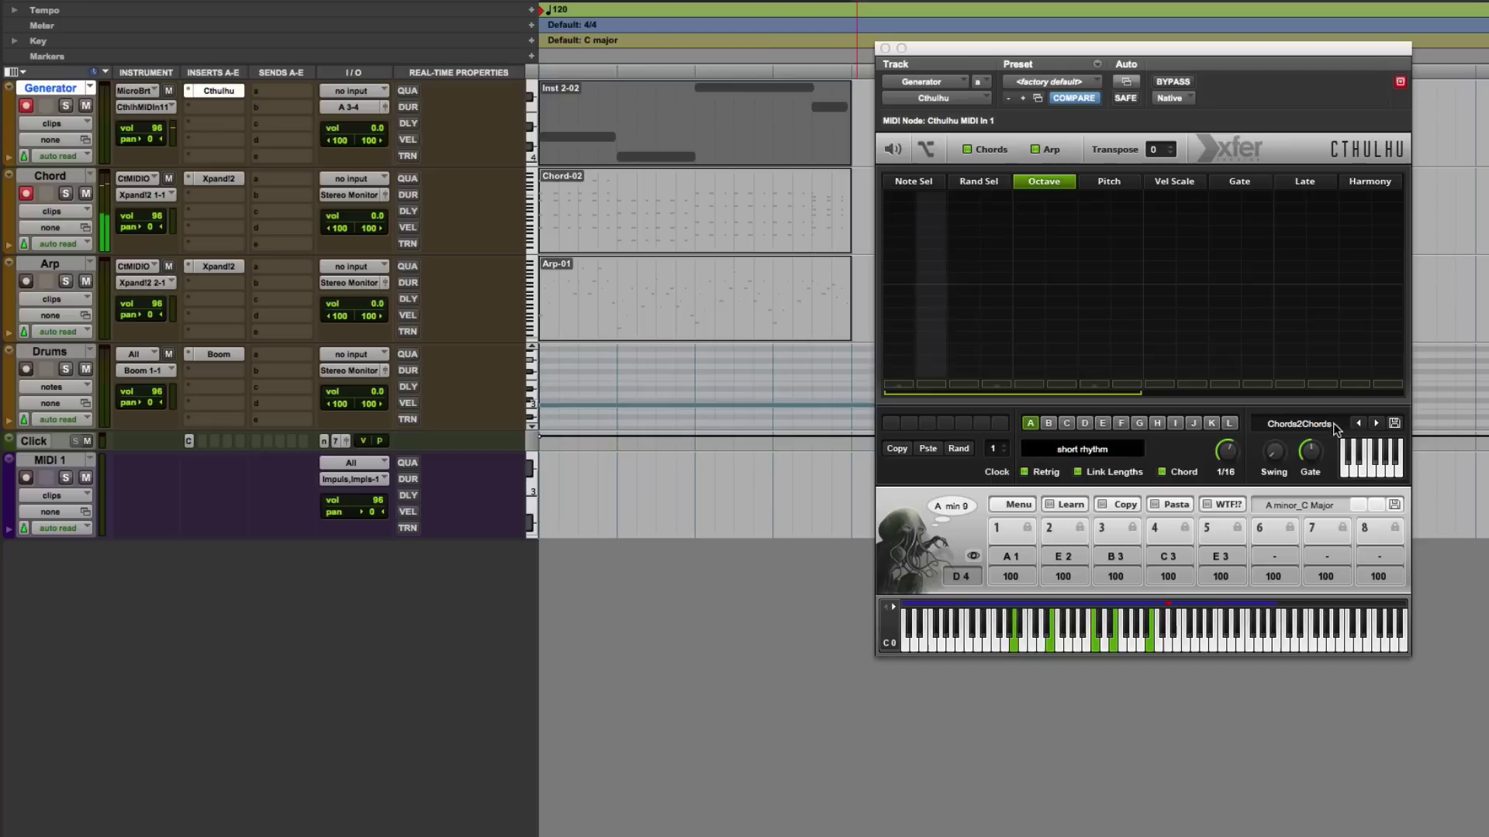
- Load the Arp_Test1 arpeggiator preset in Cthulhu and audition its patterns A, B, H and I
click(1299, 423)
click(1315, 486)
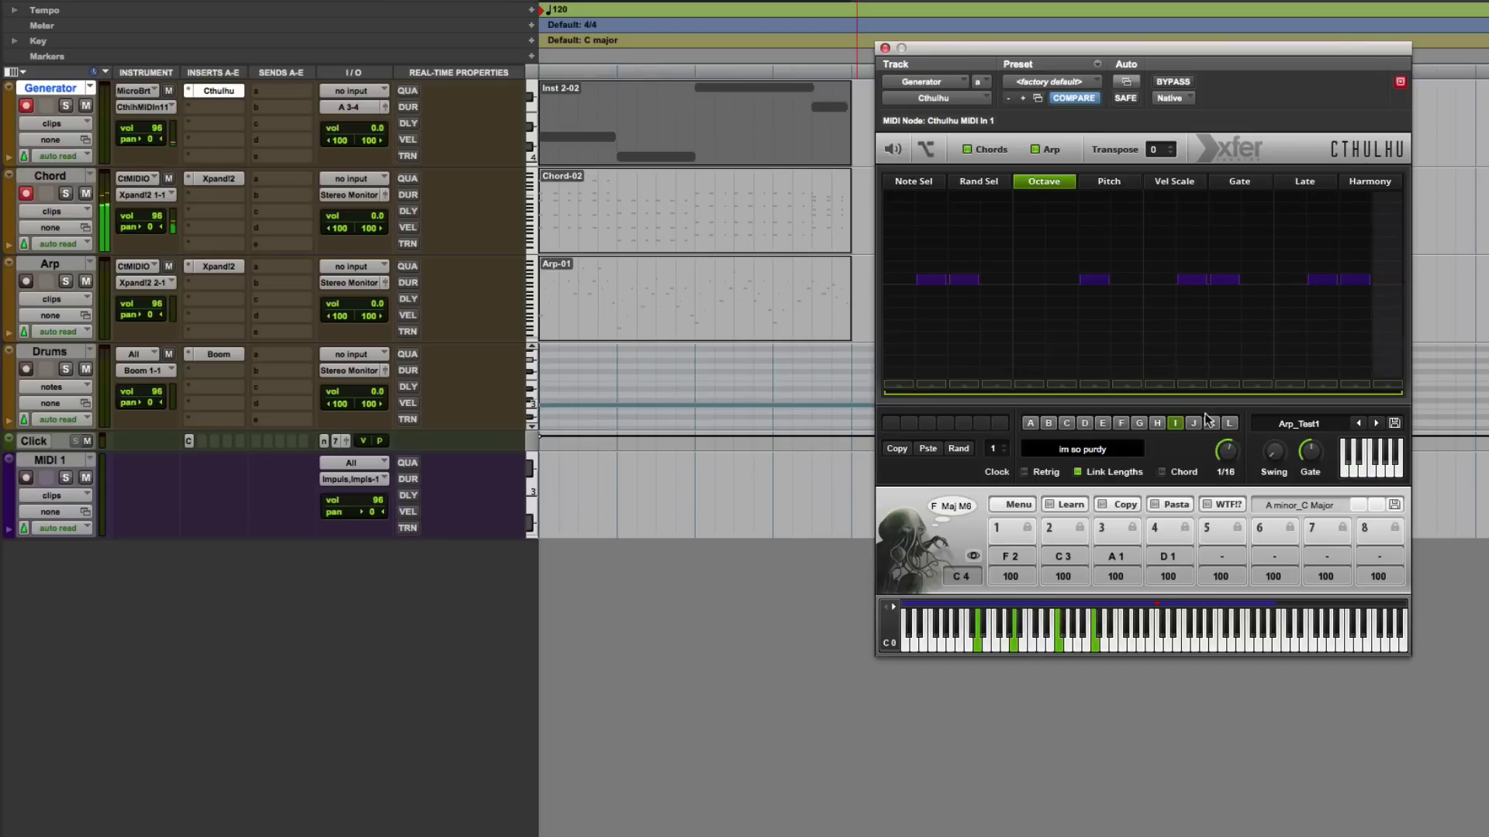
click(1031, 423)
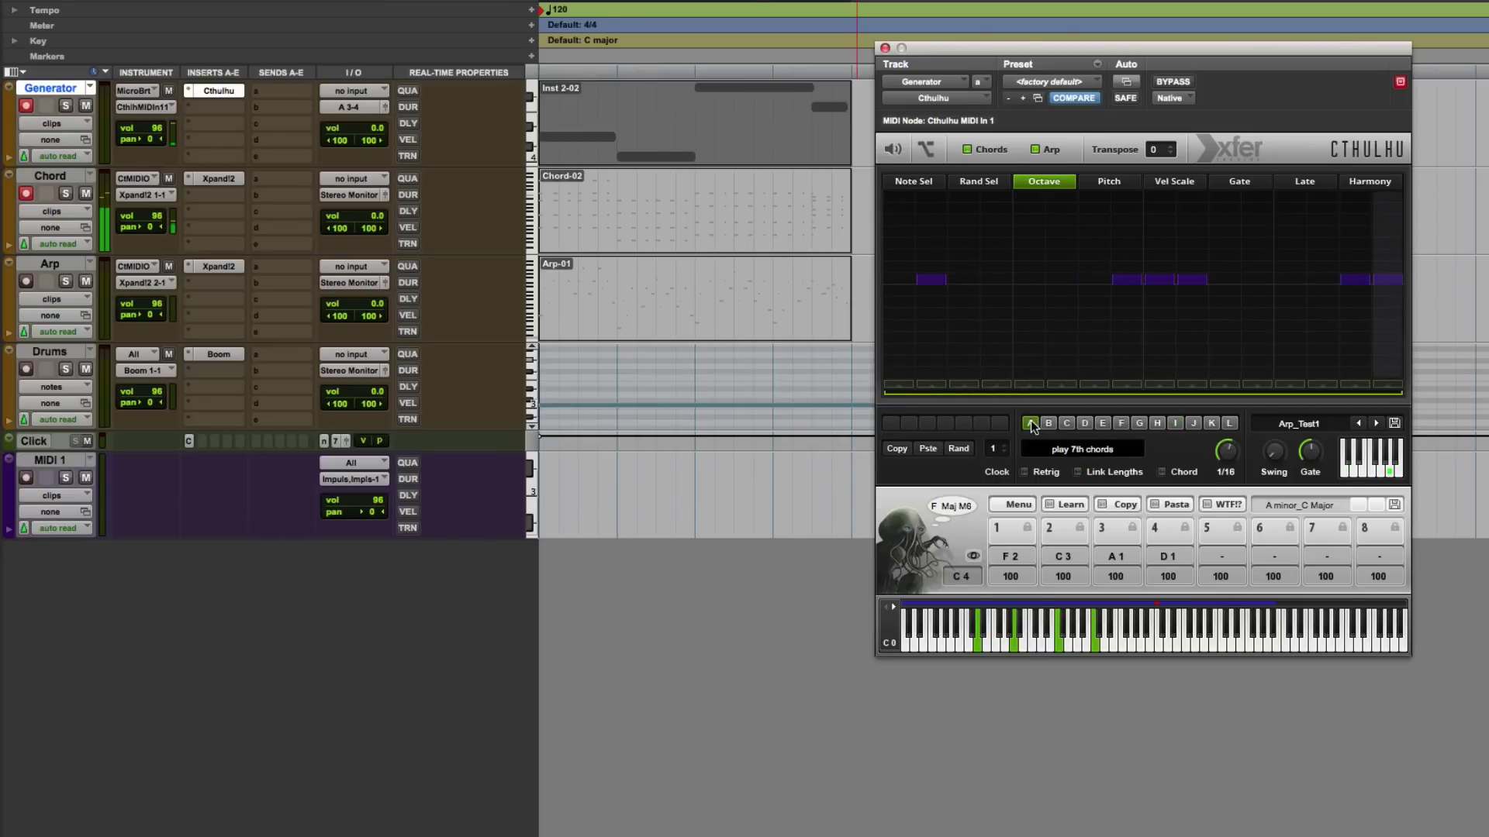
click(1047, 423)
click(1156, 423)
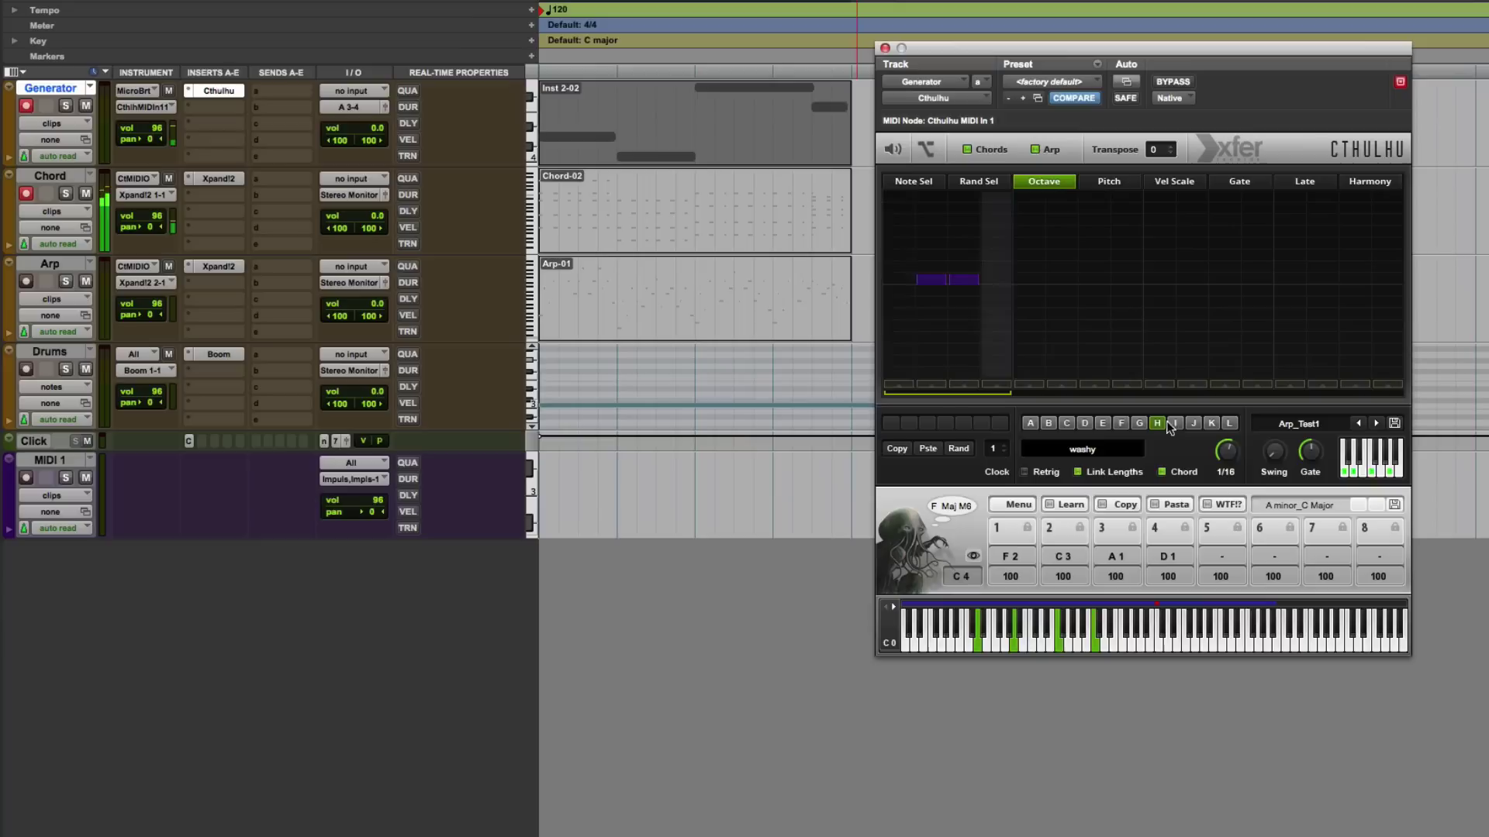
click(1175, 423)
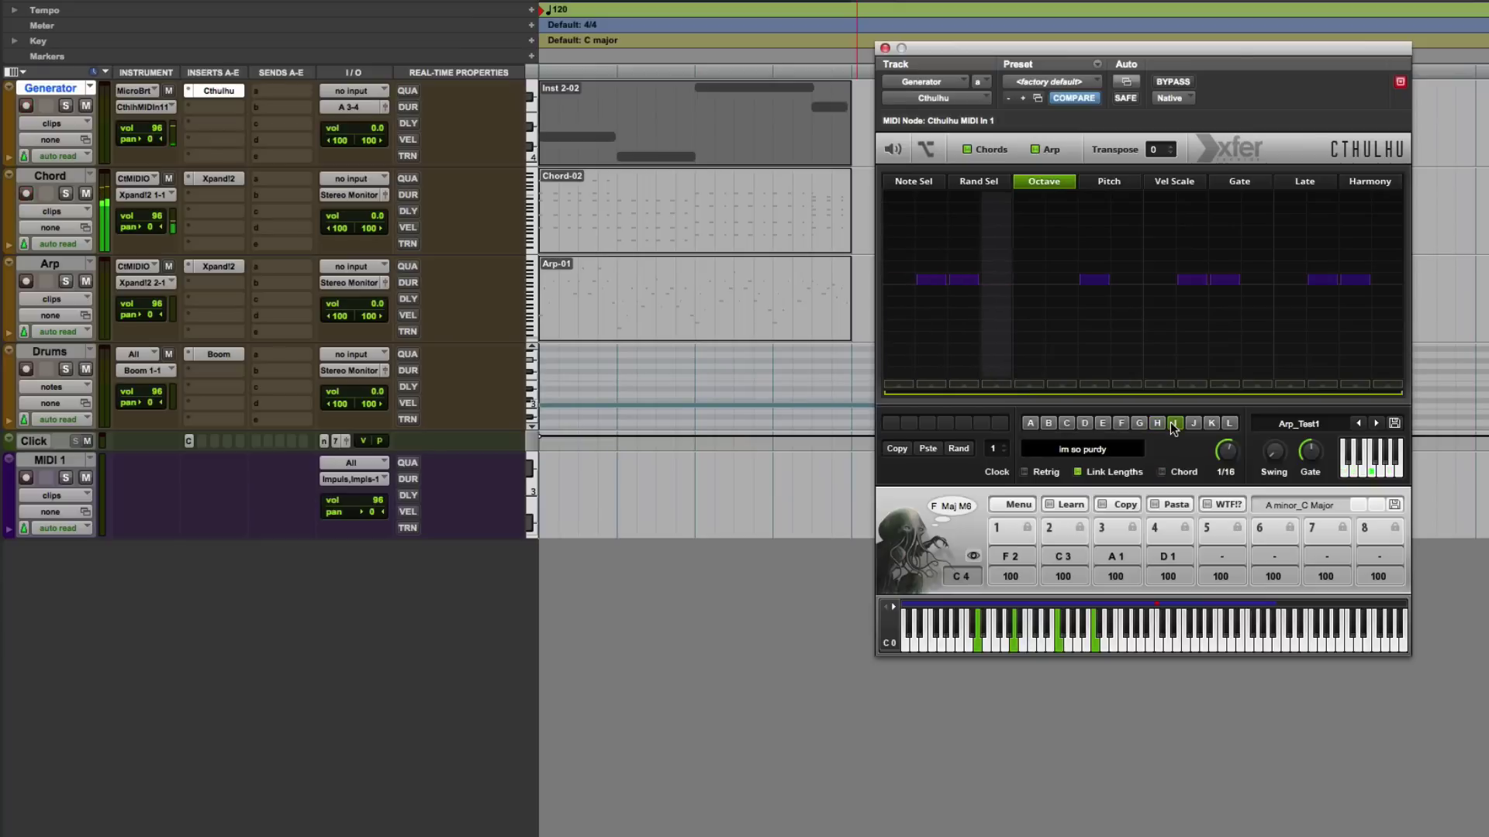
- Switch Cthulhu's arpeggiator to the Chords2Chords preset and look over the other available arp presets
click(1376, 423)
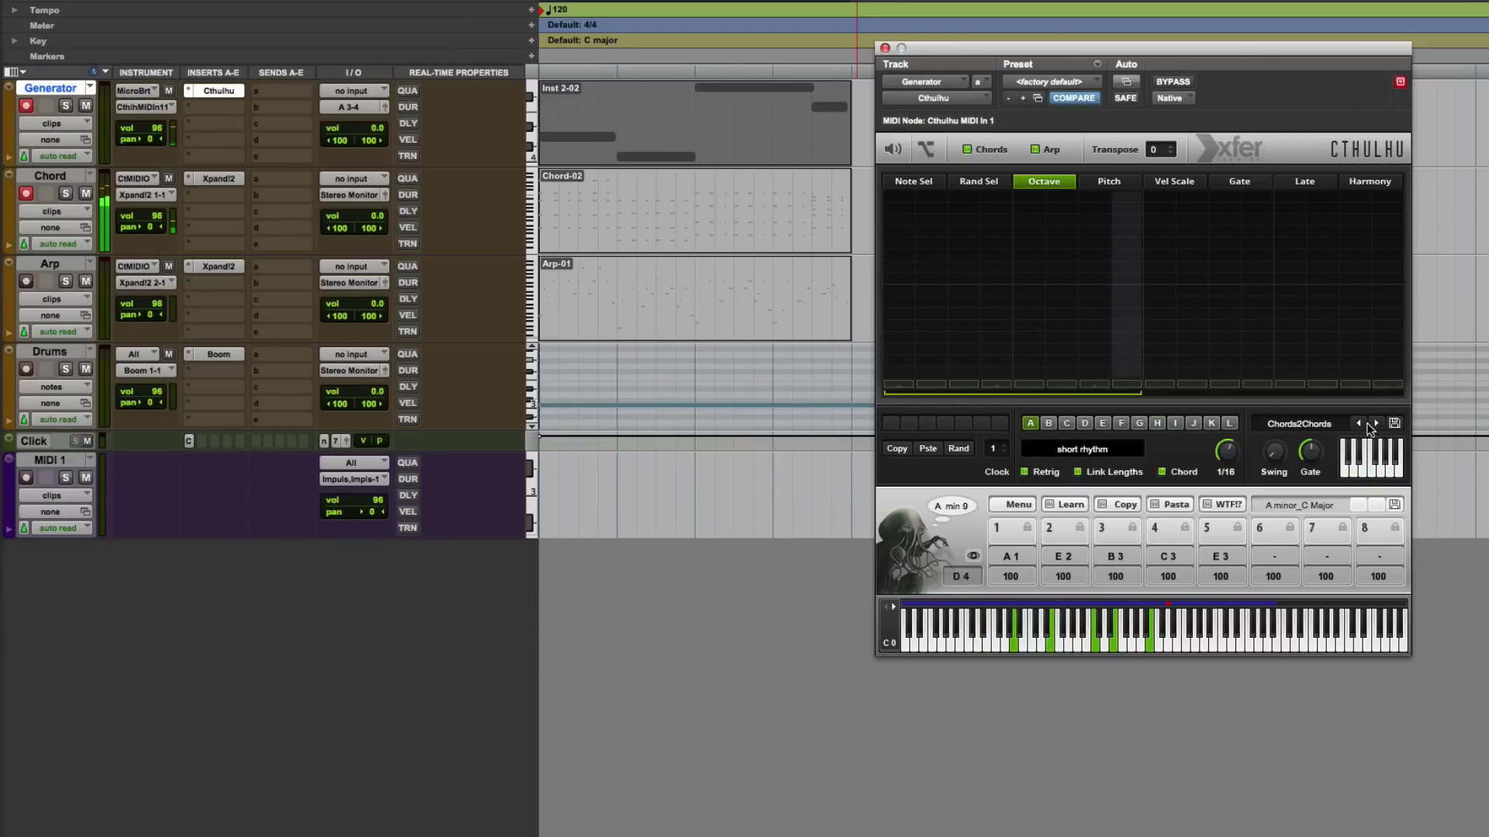
click(1324, 425)
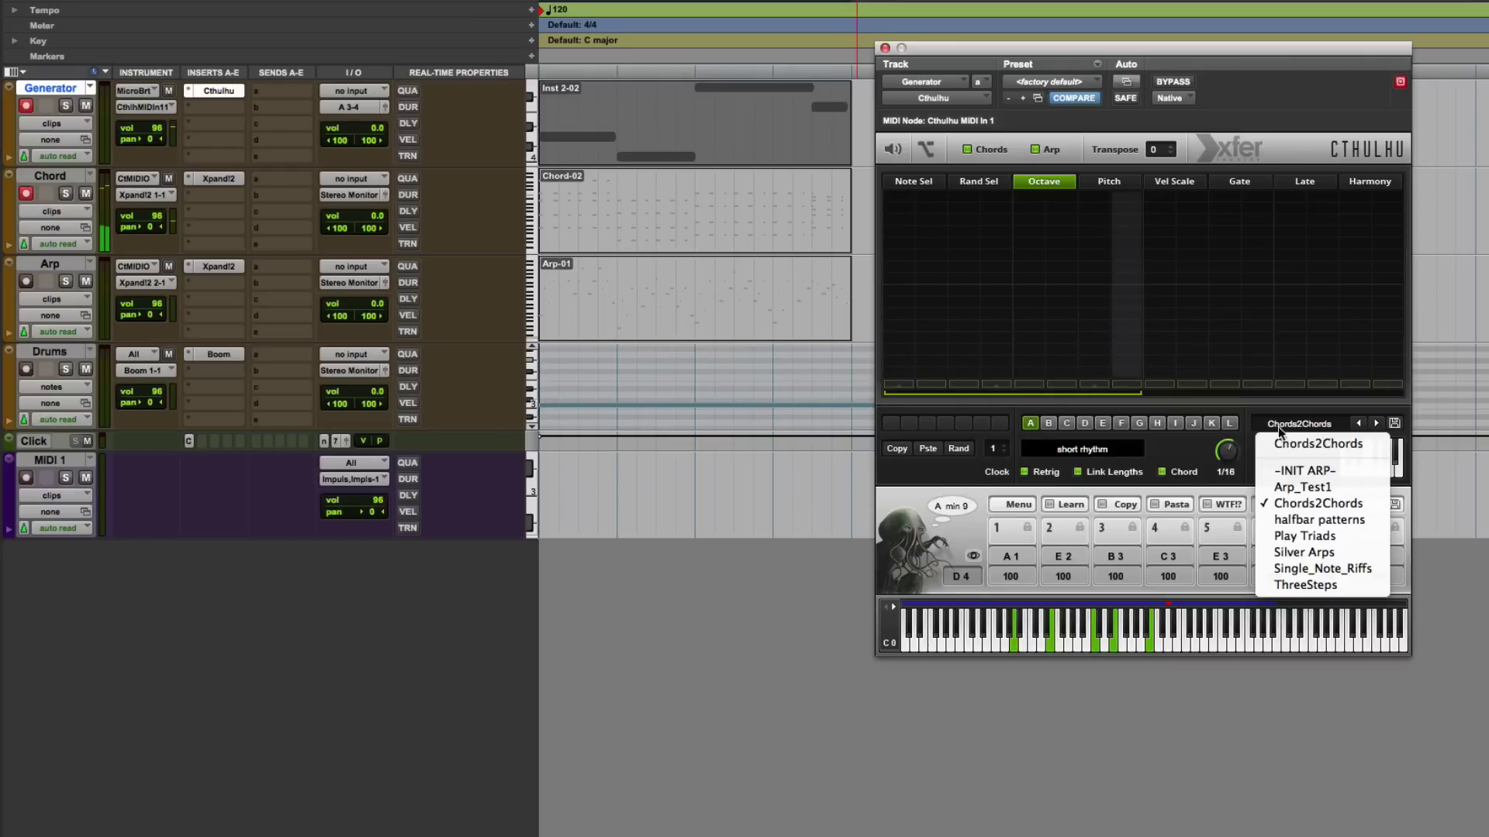
click(1245, 473)
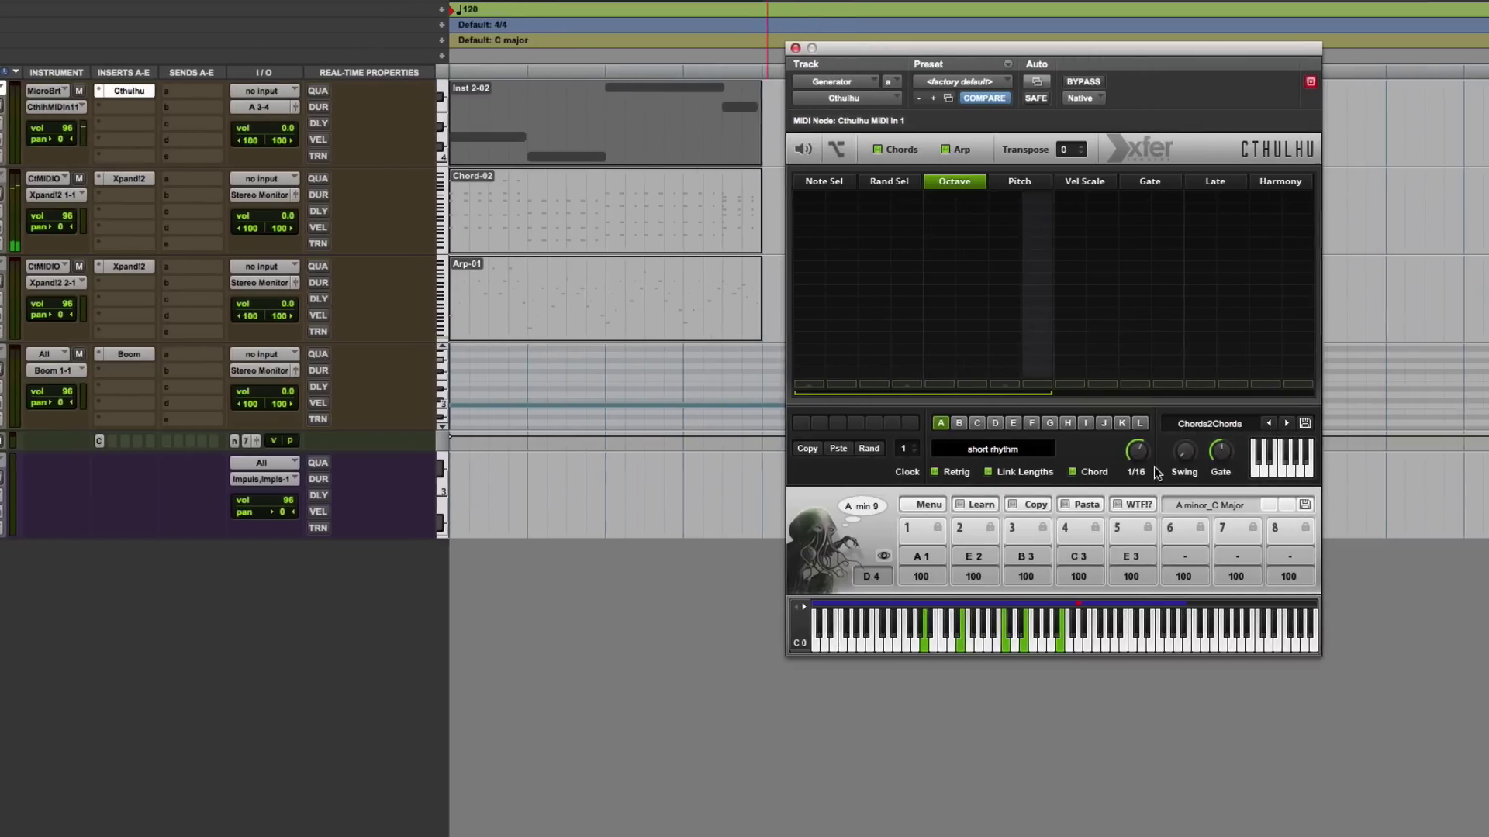
- Load the BachChorale_043 chord preset from BachChorales0-99 and audition the presets next to it
click(1204, 505)
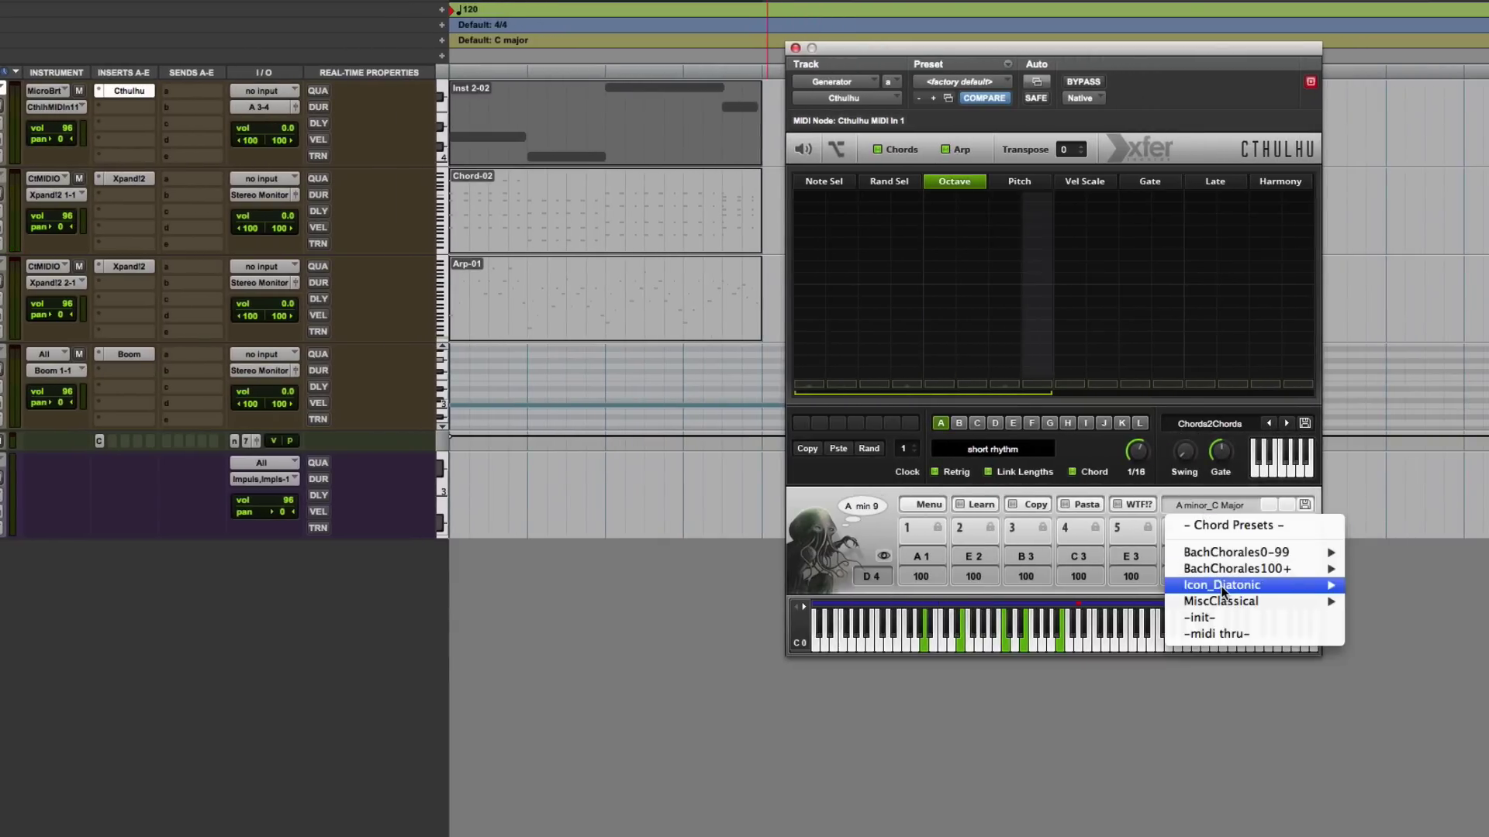
mouse_move(1256, 585)
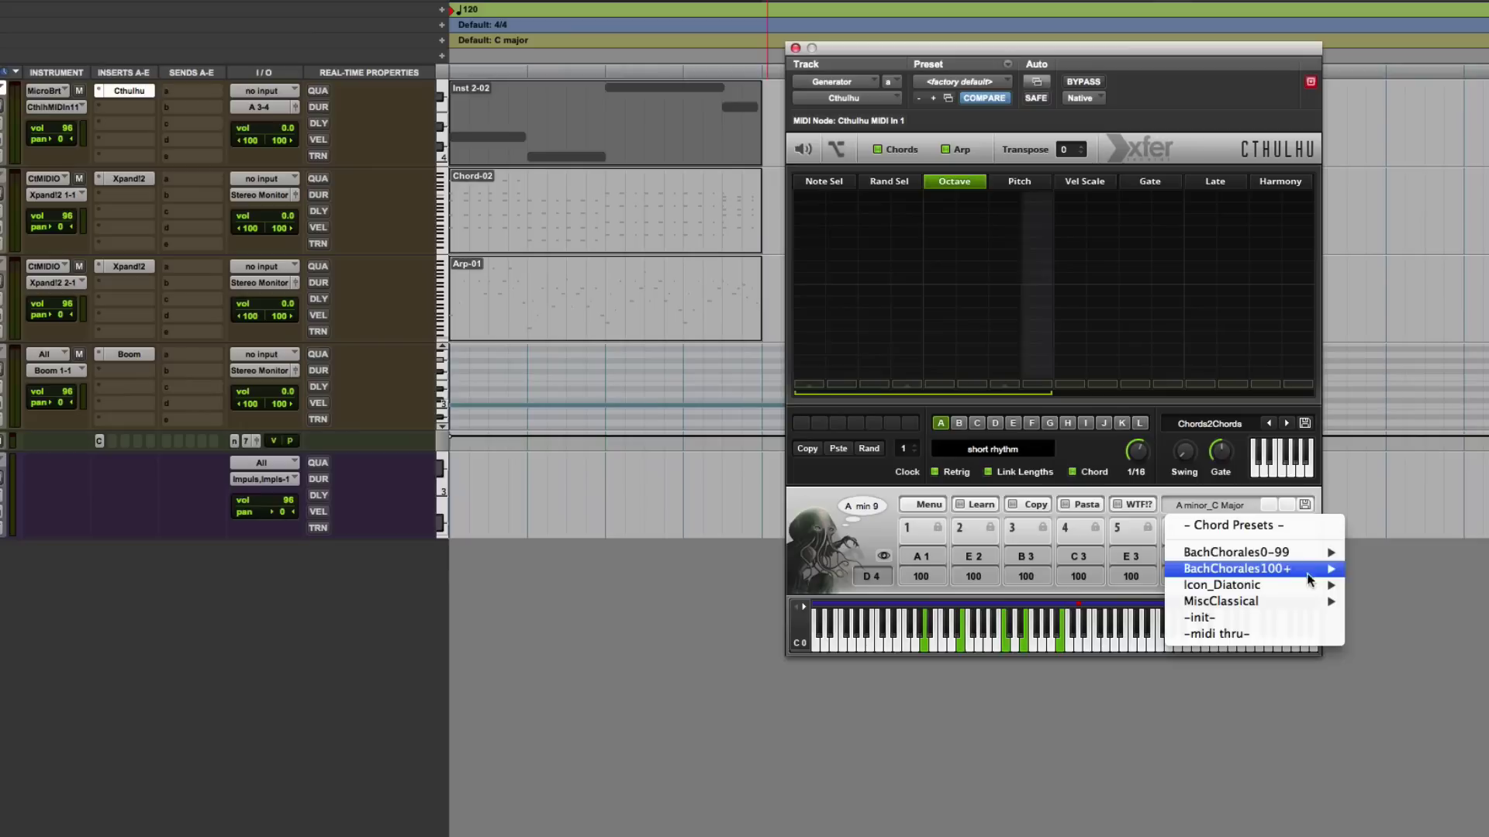
mouse_move(1318, 552)
click(1433, 489)
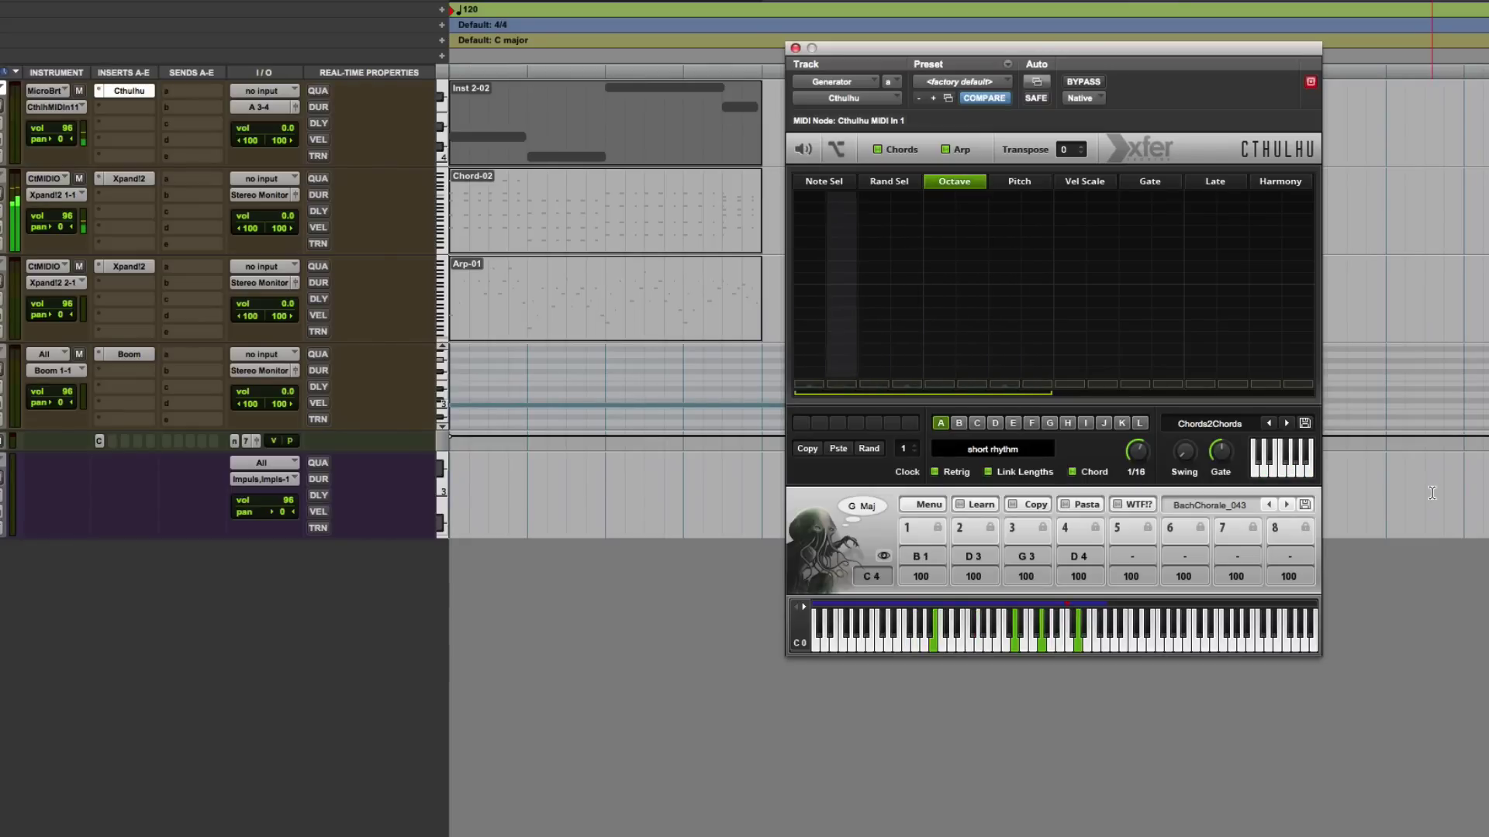
click(1286, 505)
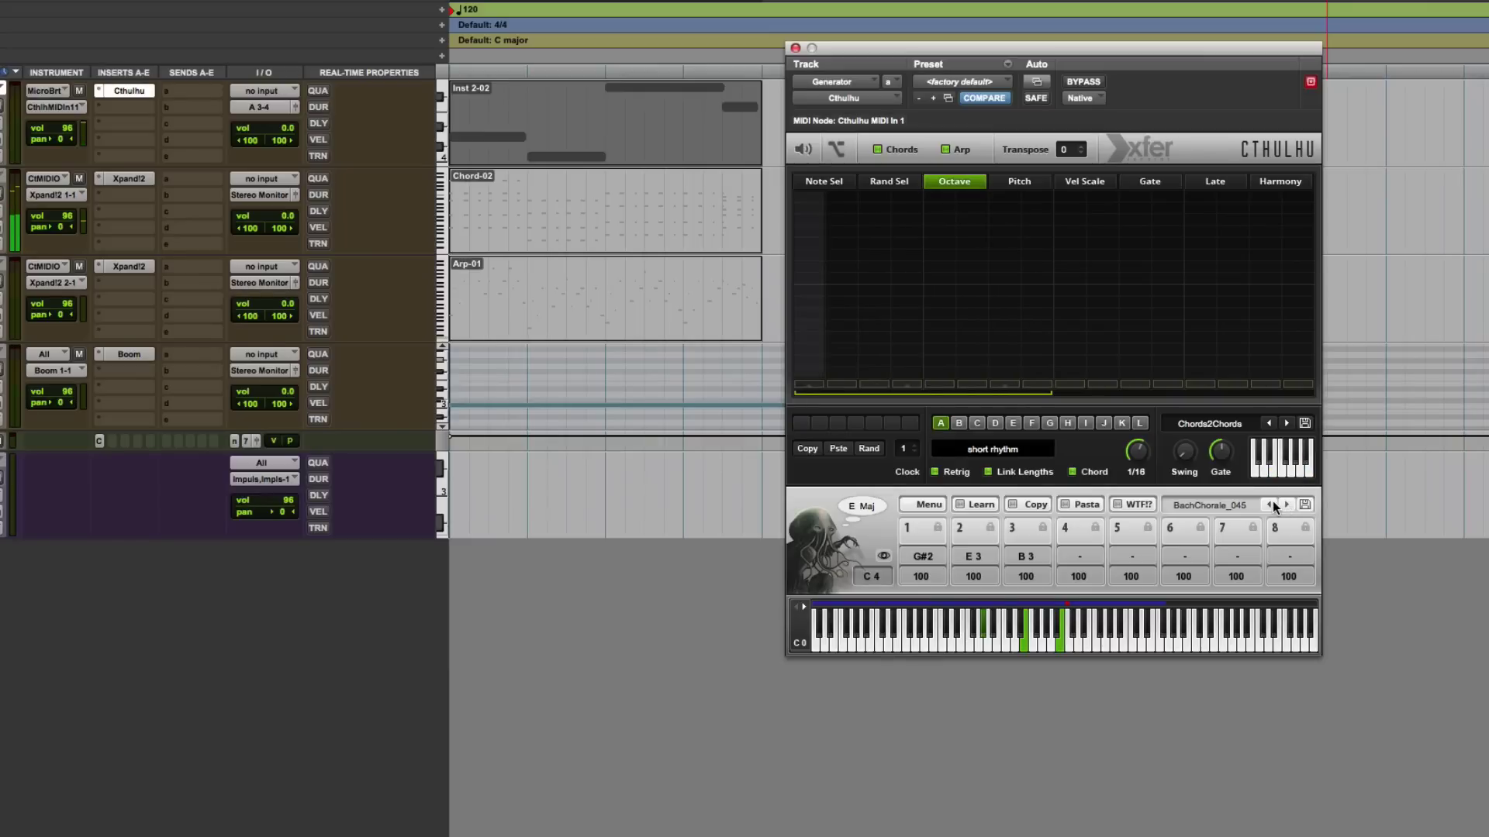
click(1273, 502)
- Load the A minor_C Major chord preset from the Icon_Diatonic group
click(1235, 505)
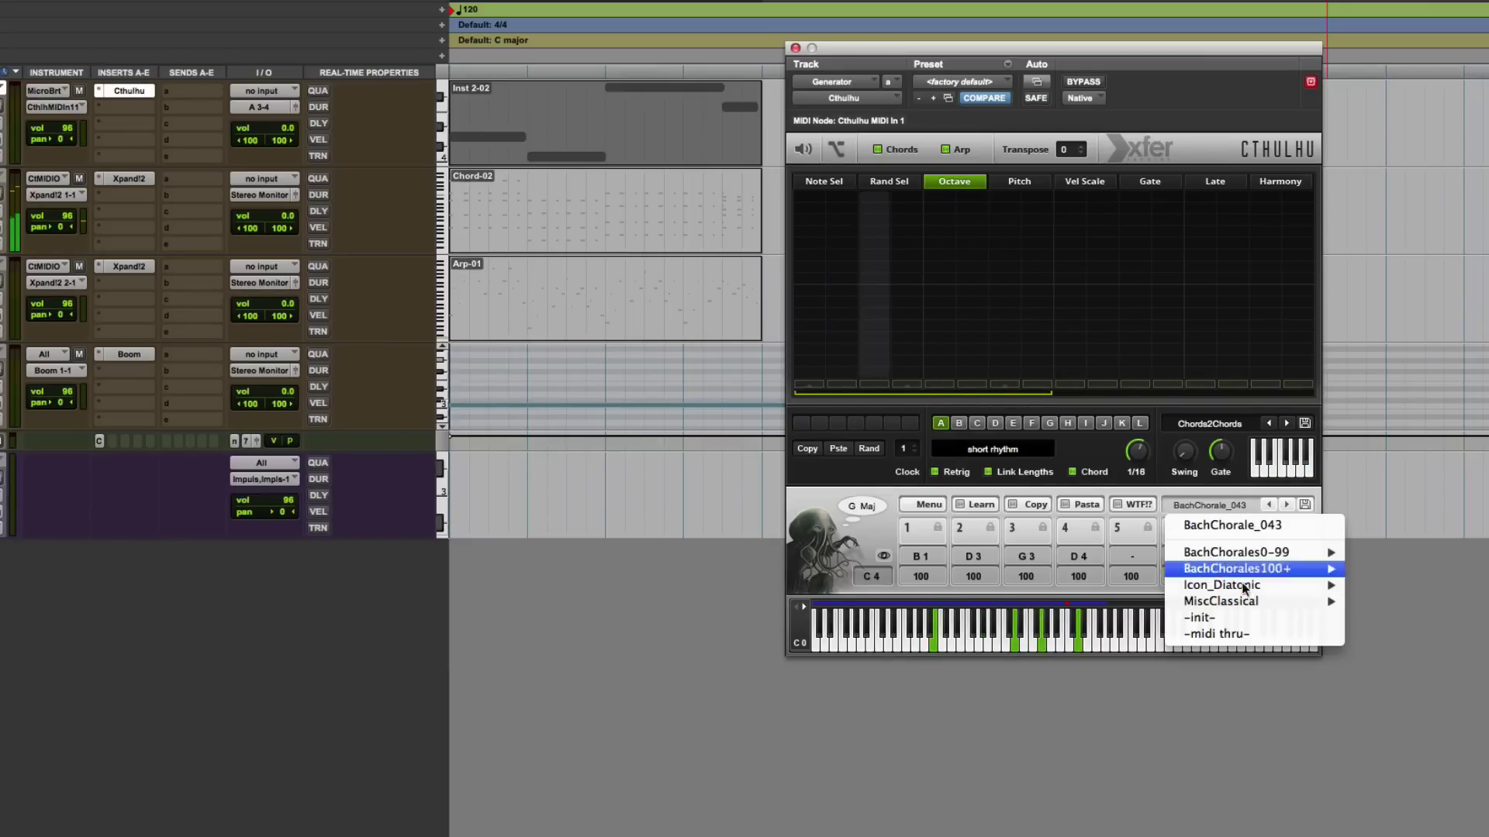
mouse_move(1249, 589)
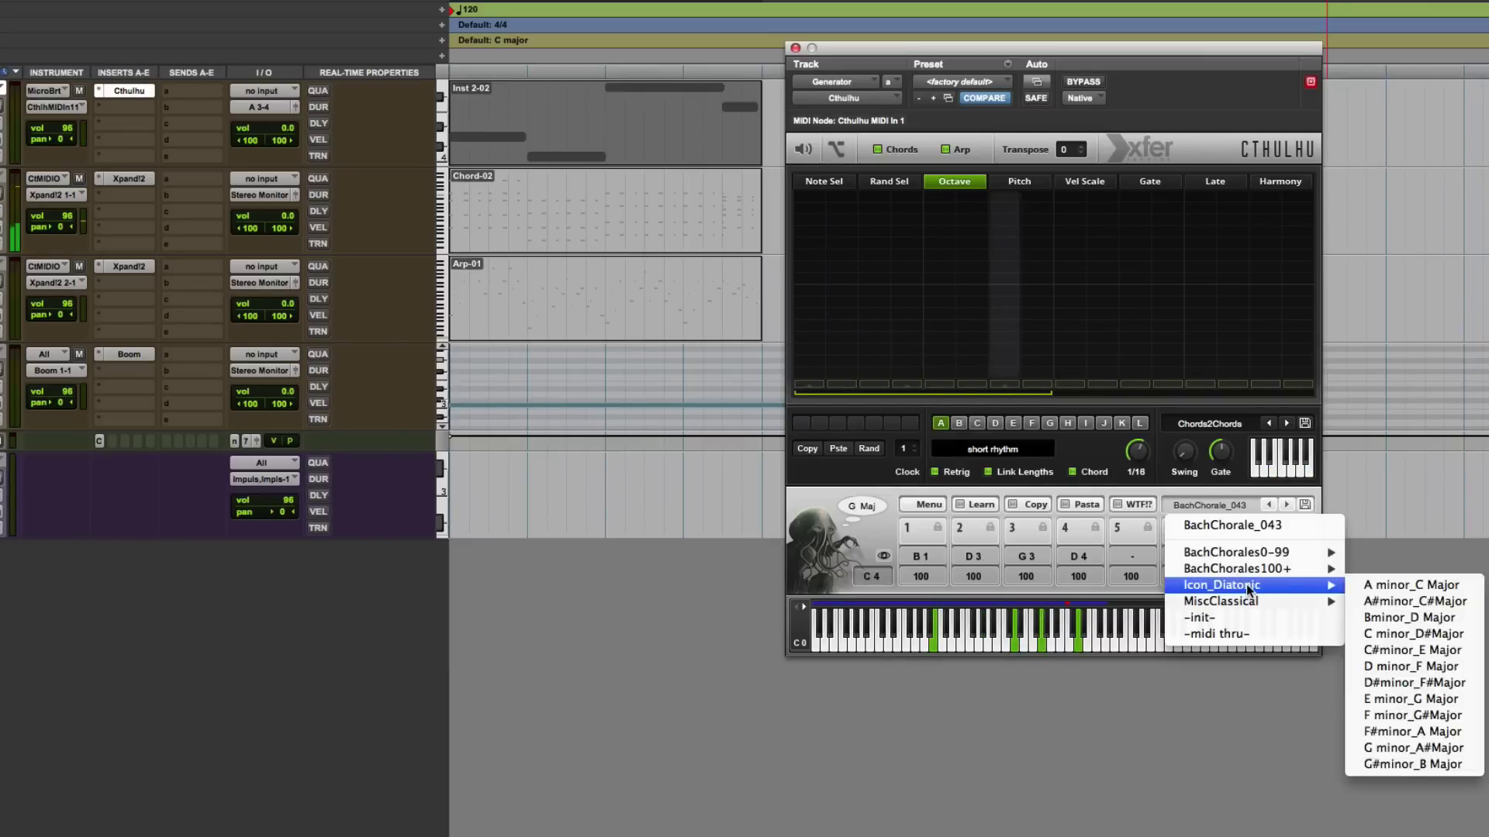
click(1387, 589)
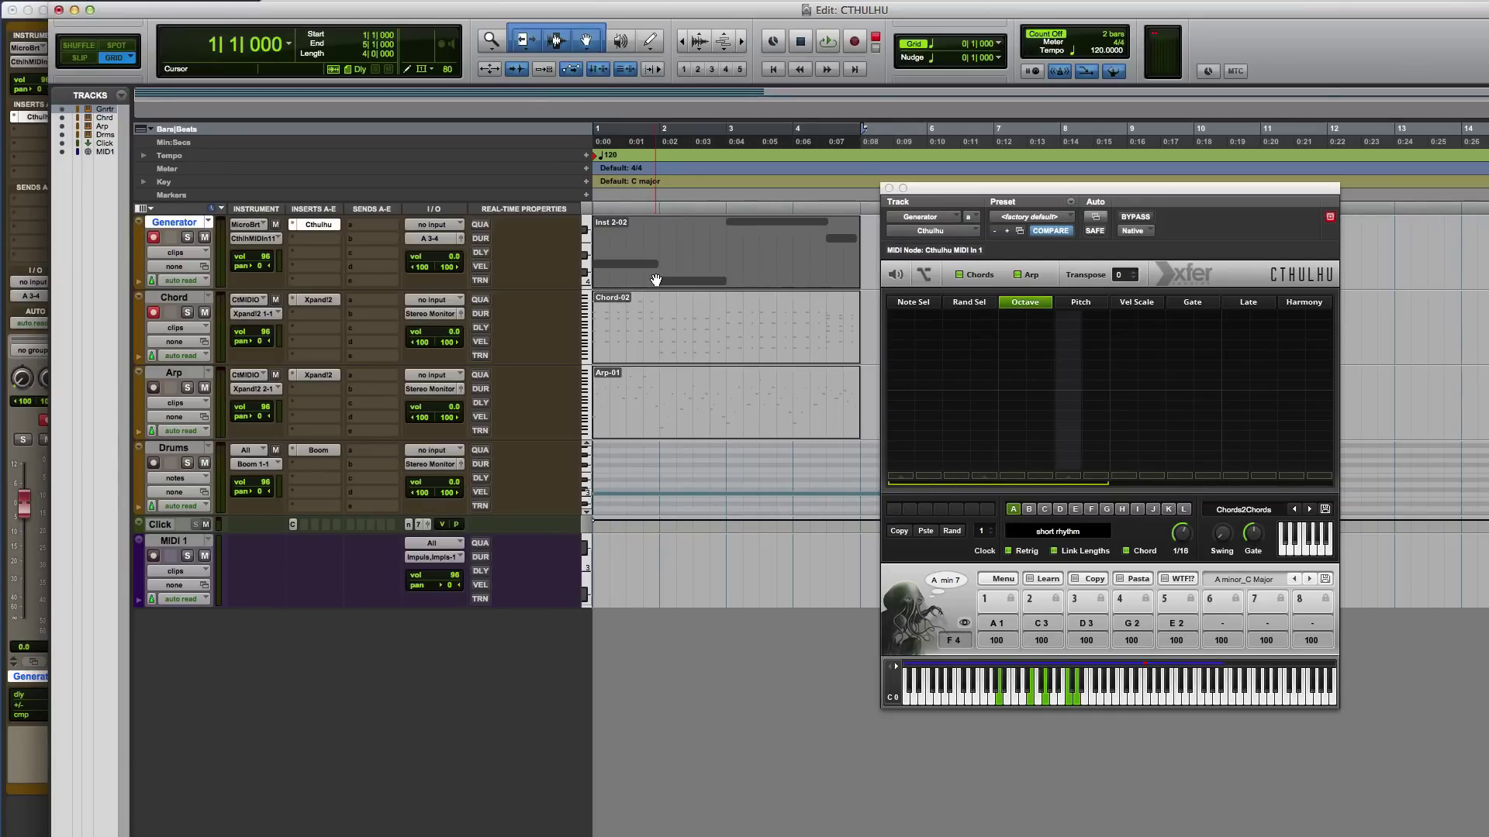
- Create a new empty playlist on the Chord track
click(656, 326)
right_click(217, 203)
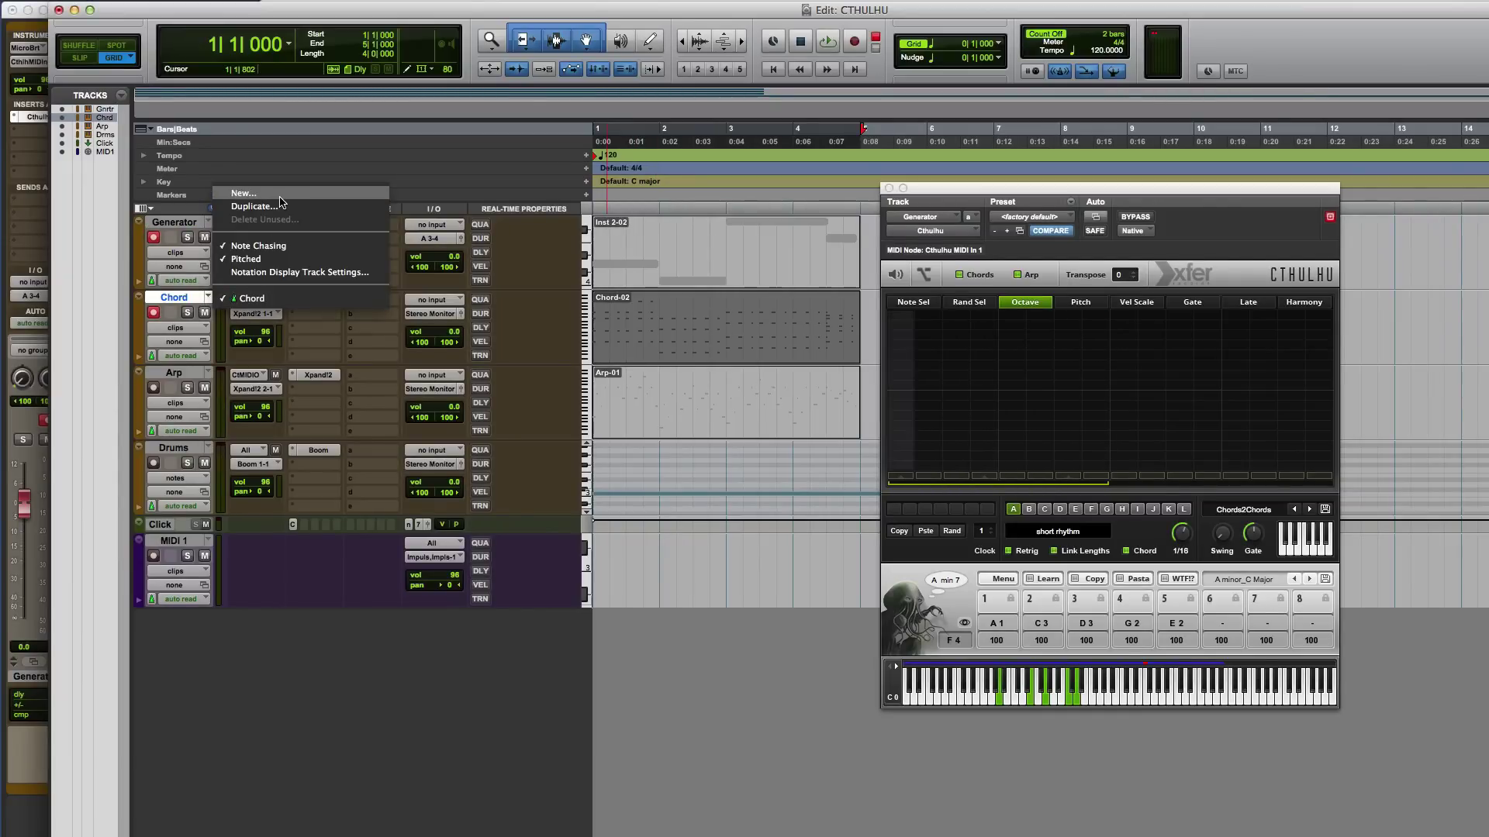
click(358, 253)
click(1088, 415)
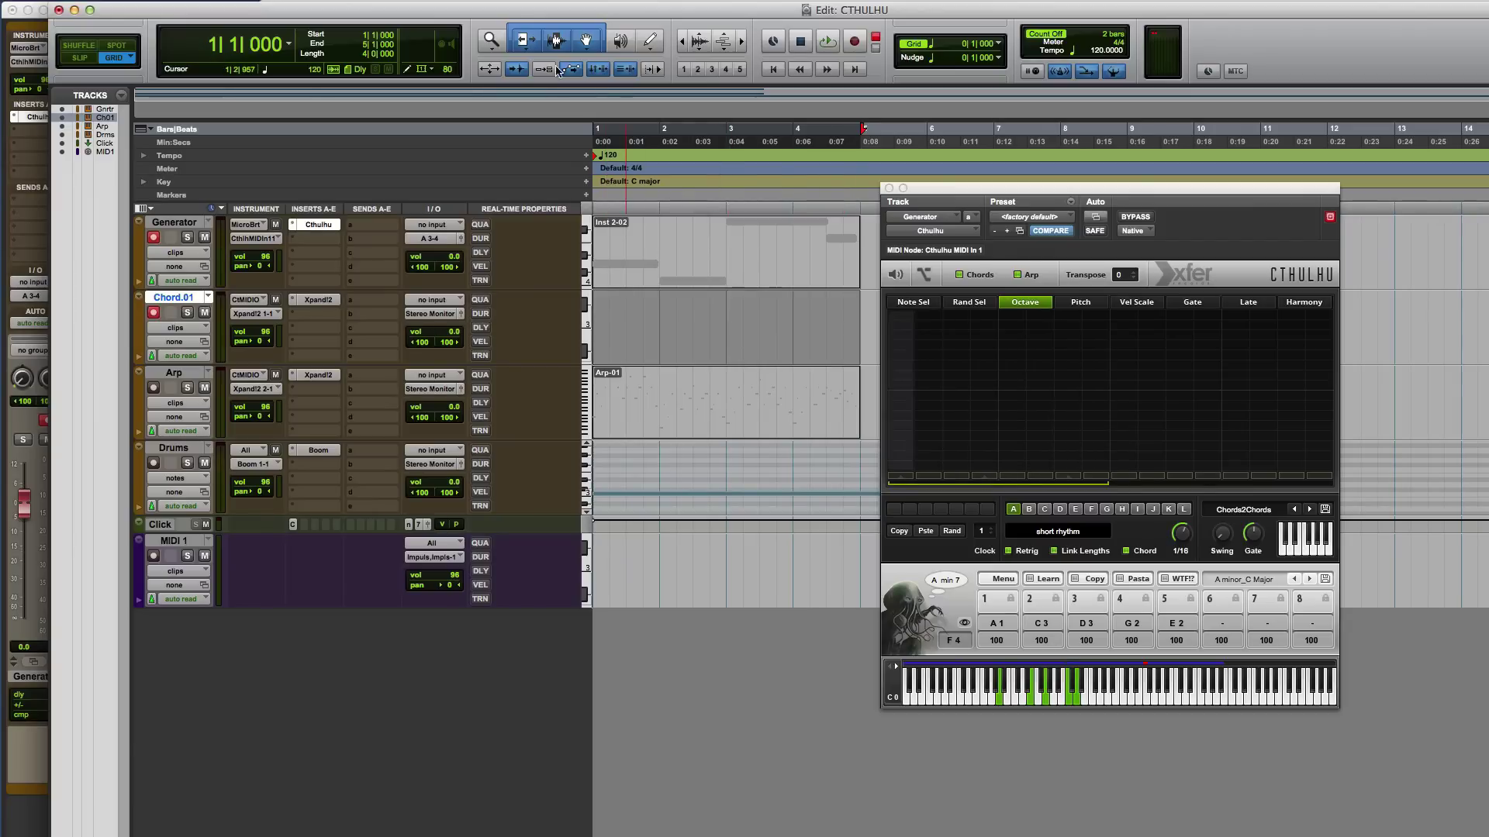
- Check the Input Quantize settings, including the note options and the 1/16 note quantize grid
click(496, 0)
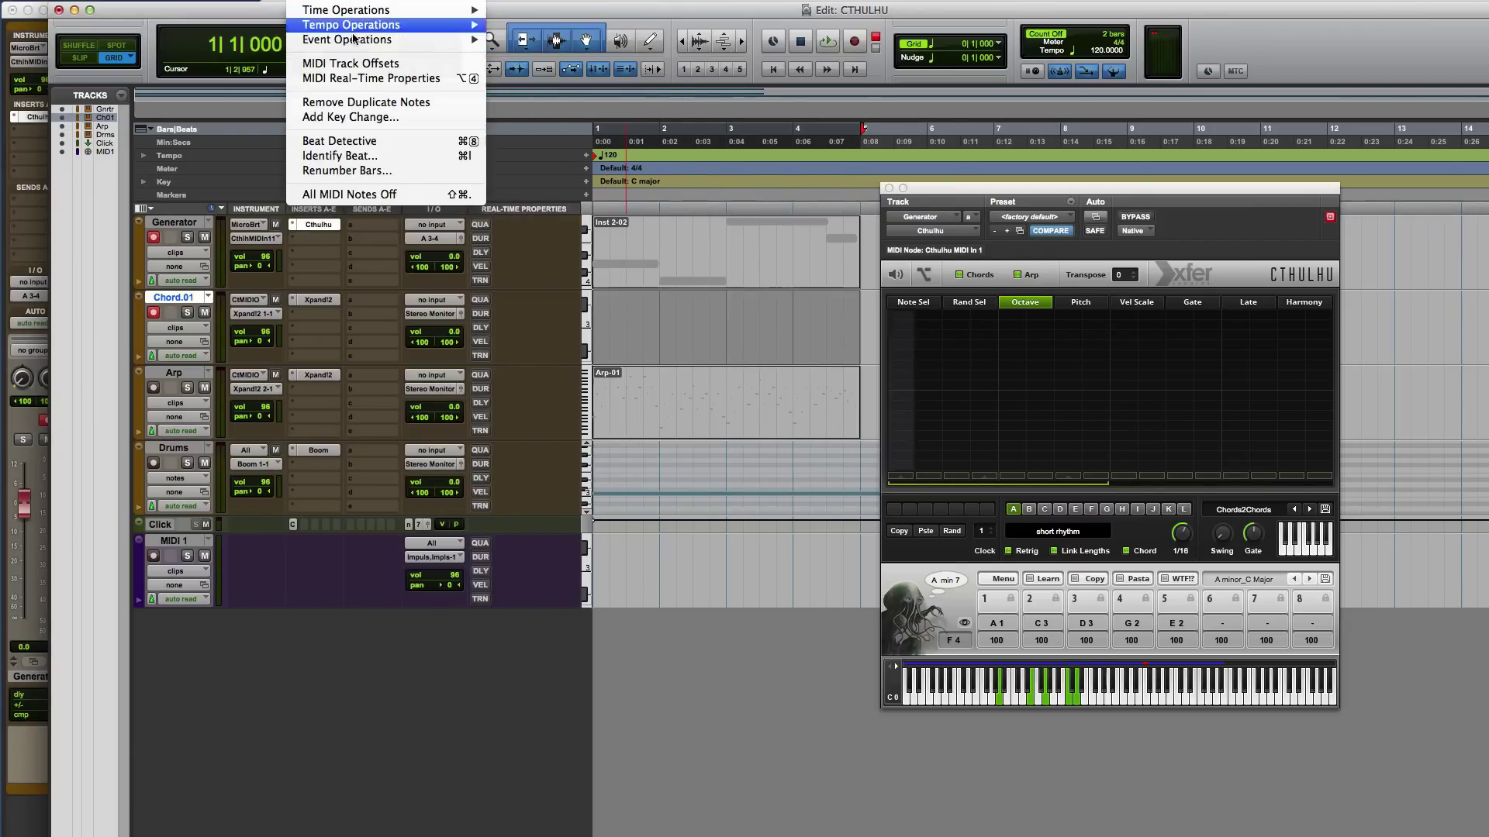
mouse_move(373, 43)
click(567, 138)
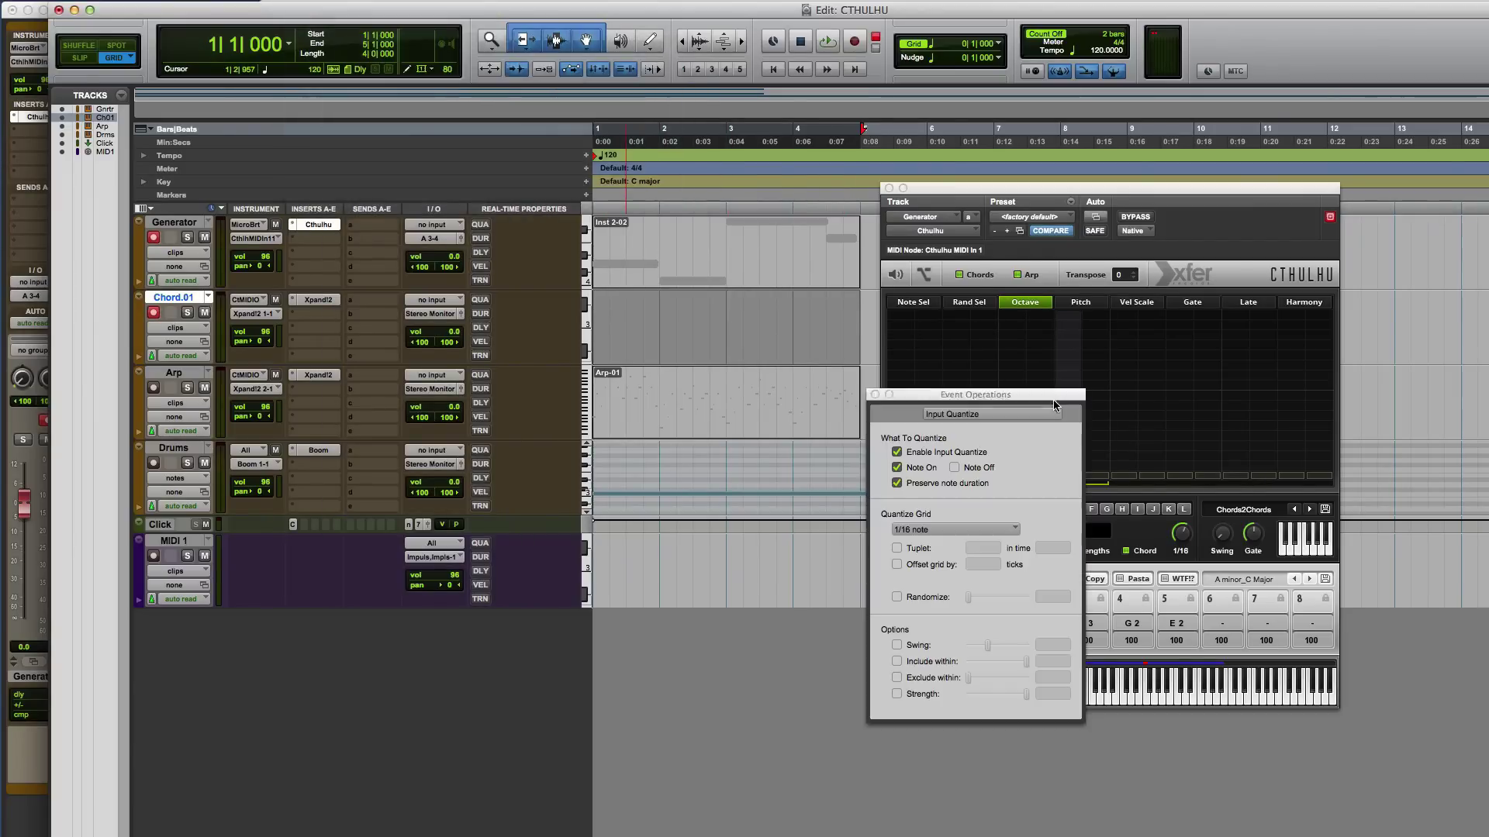
click(875, 395)
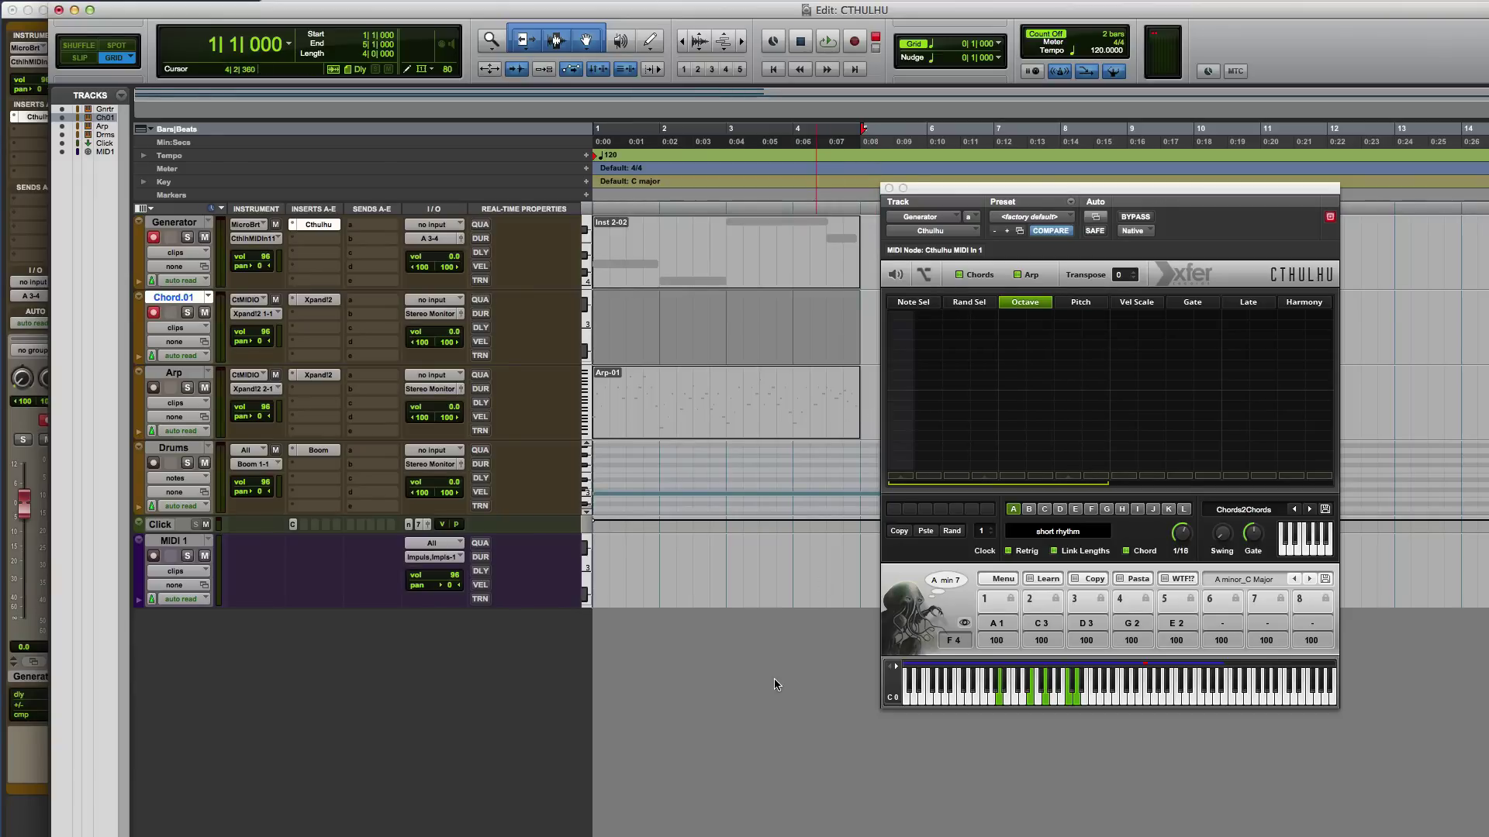
- Record Cthulhu's generated chords onto the Chord.01 track, starting from bar 1
key(space)
key(space)
key(Return)
key(shift+r)
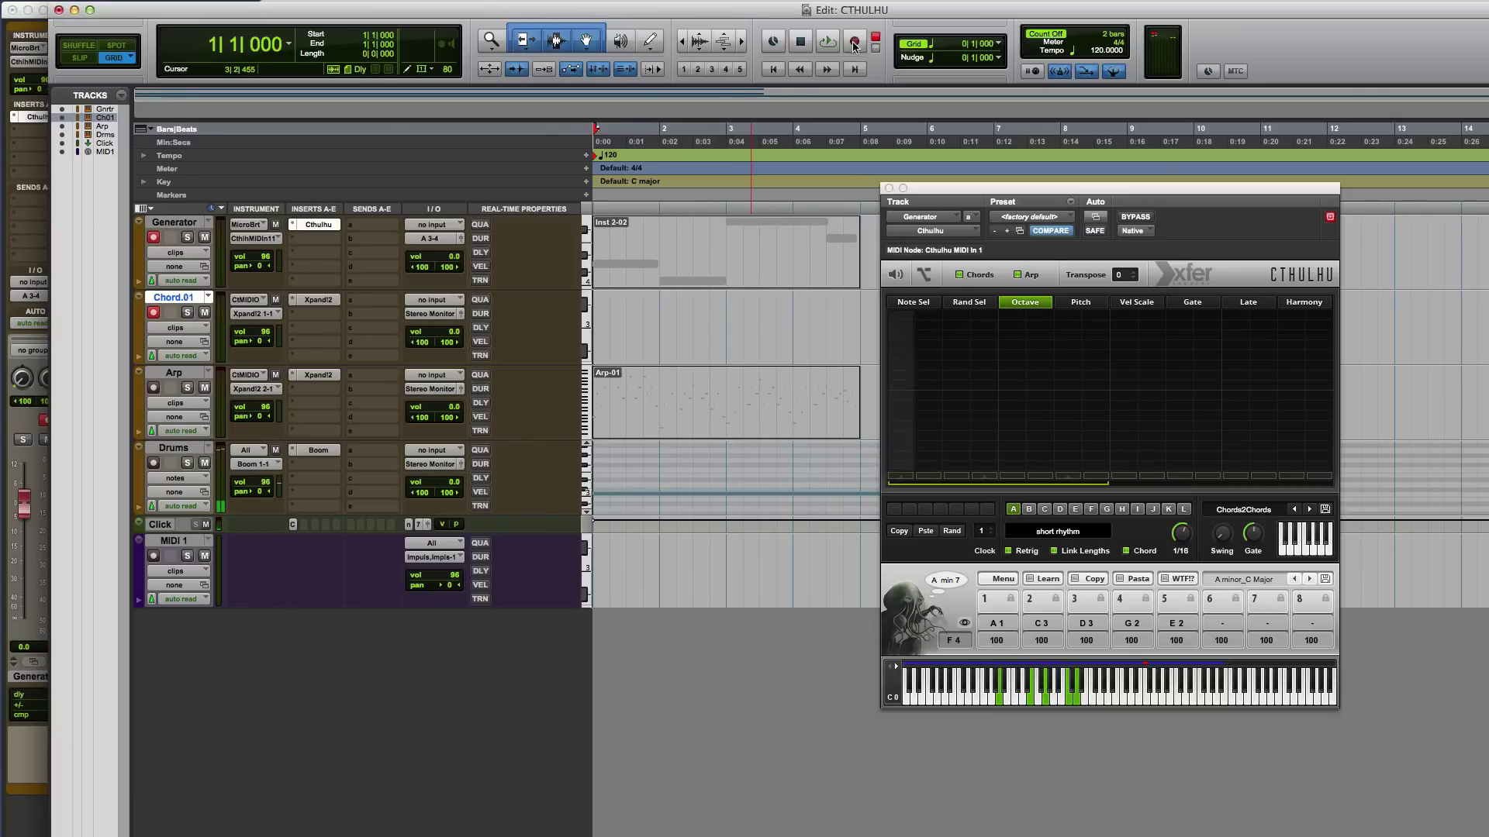
click(853, 42)
key(space)
key(space)
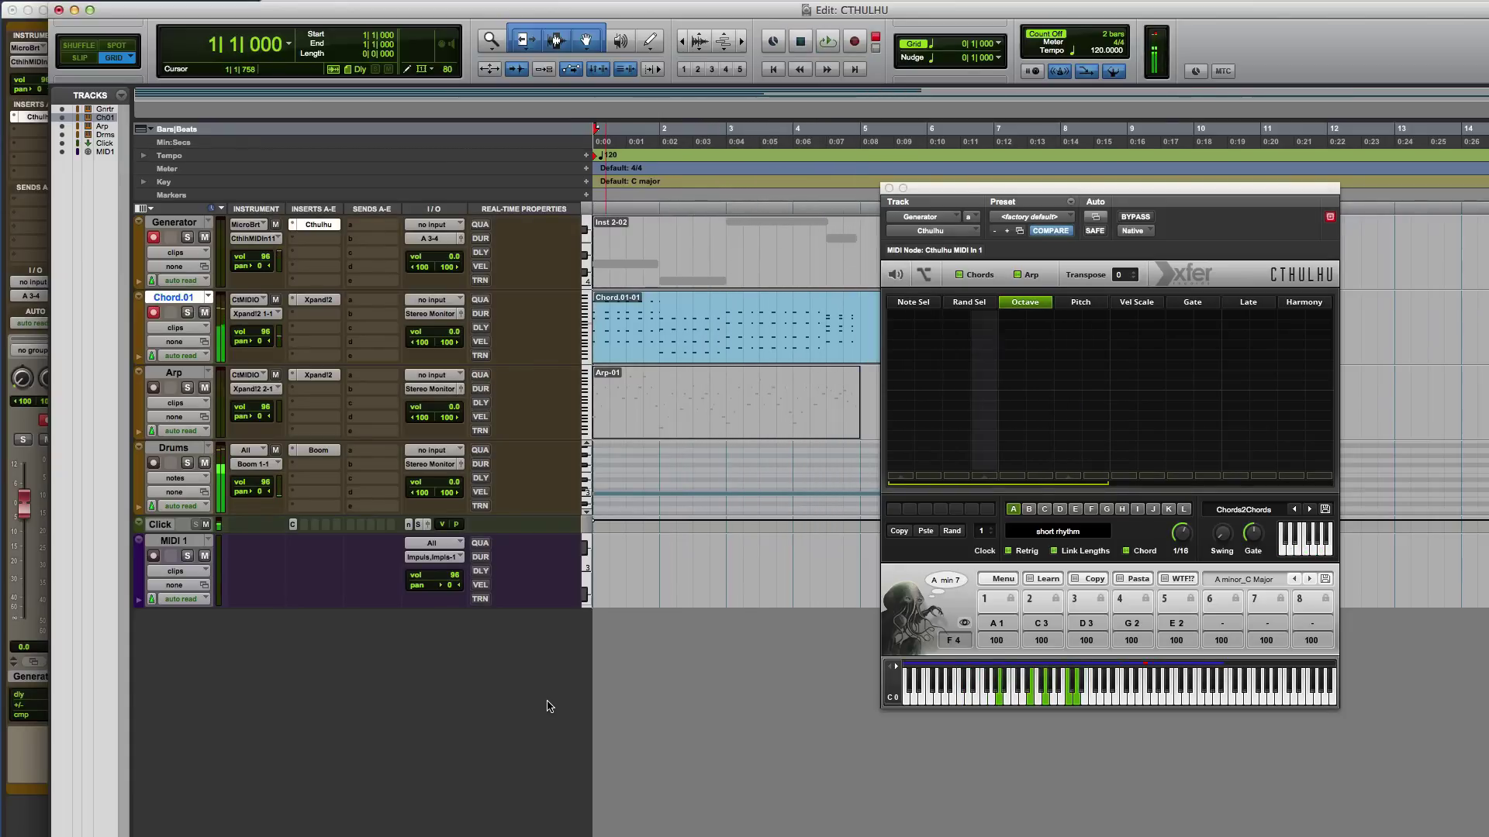
- Play back the new chord recording and trim the end of its clip to bar 5
key(space)
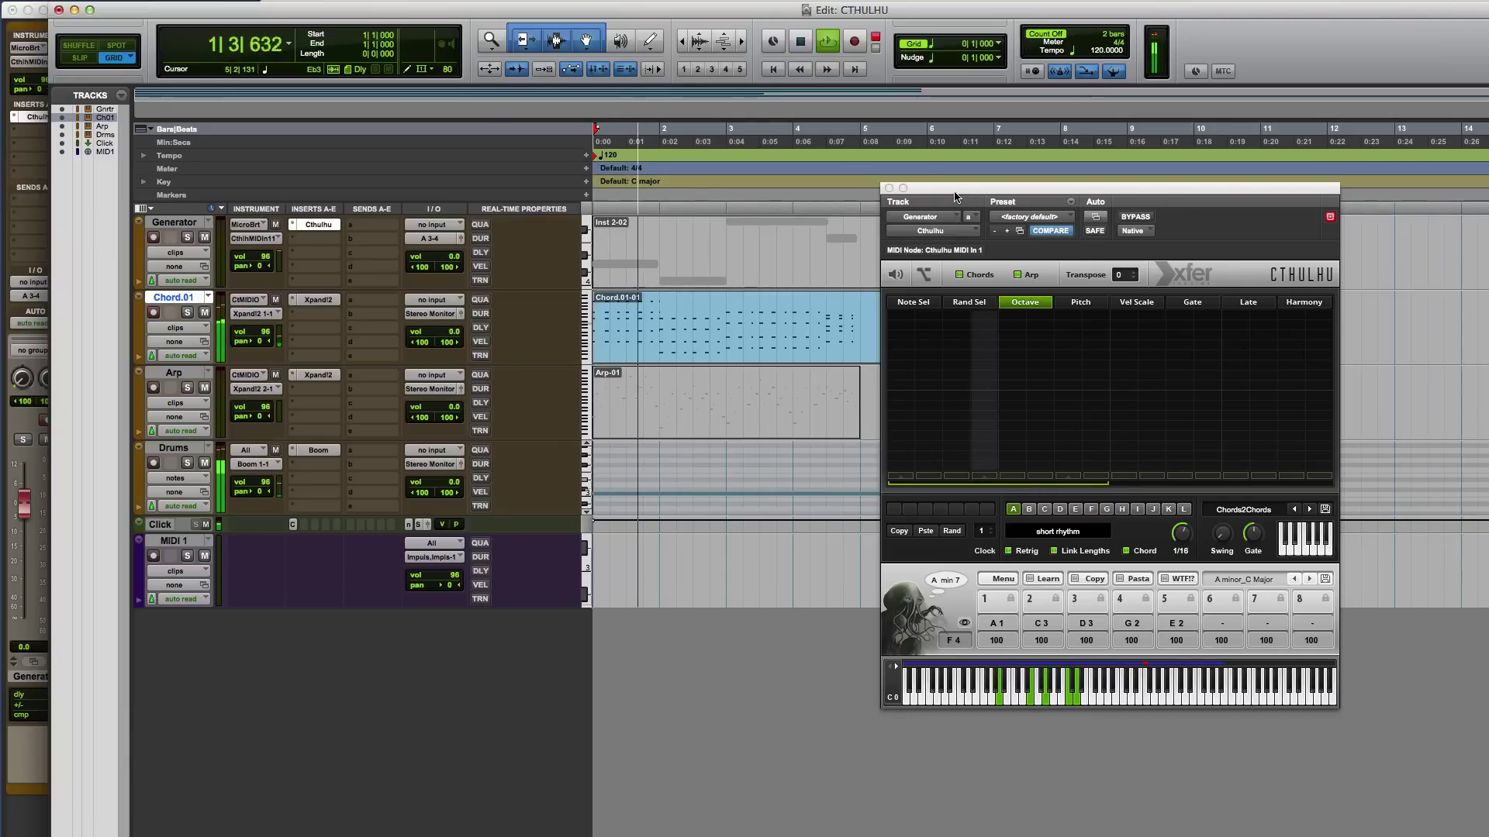
drag(956, 197, 1128, 286)
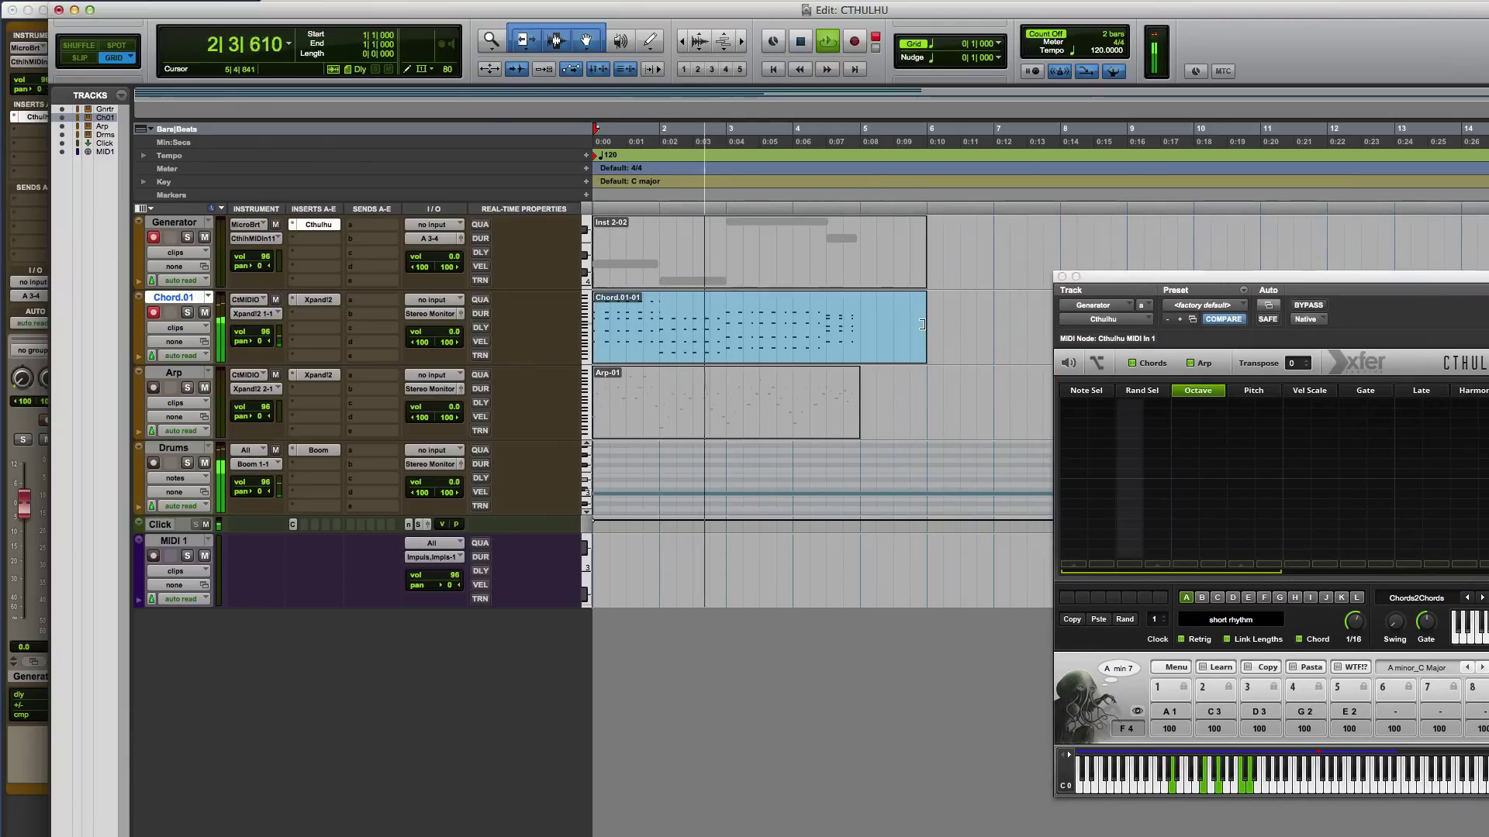
drag(922, 324, 862, 334)
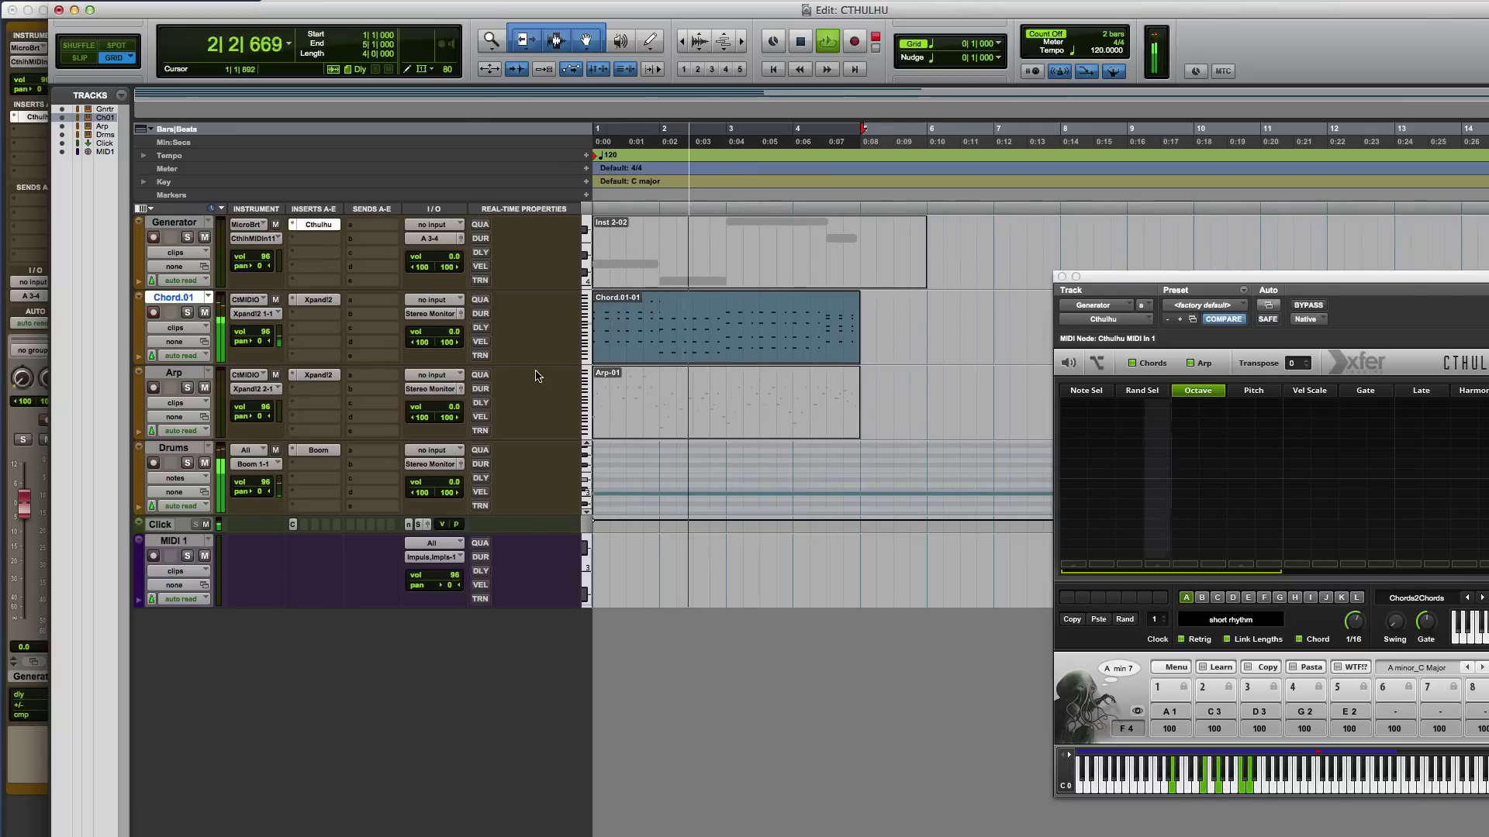
- Mute the Generator track and play back the recorded chords with the drums
key(space)
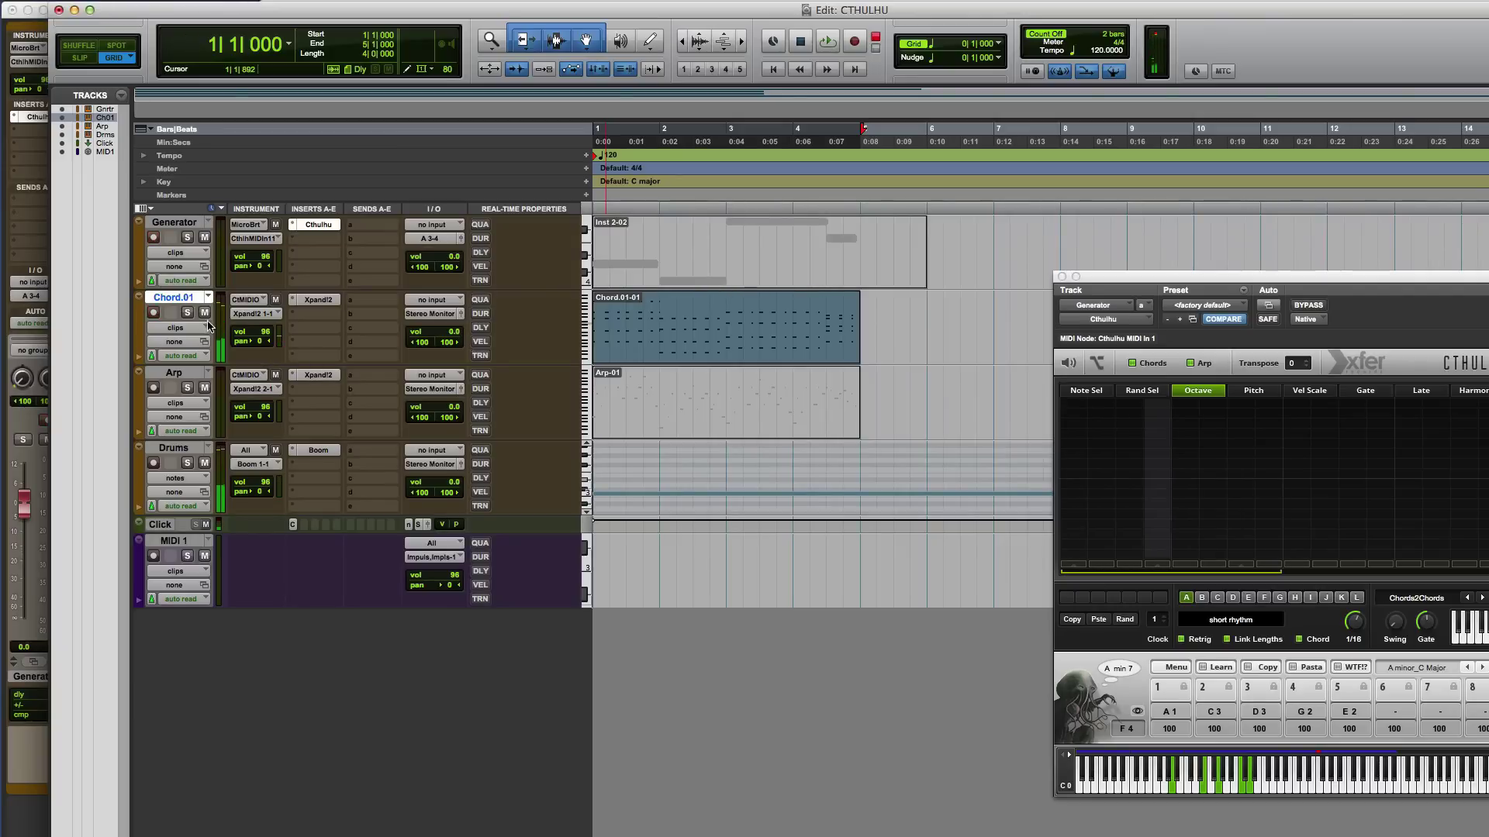
click(205, 238)
key(space)
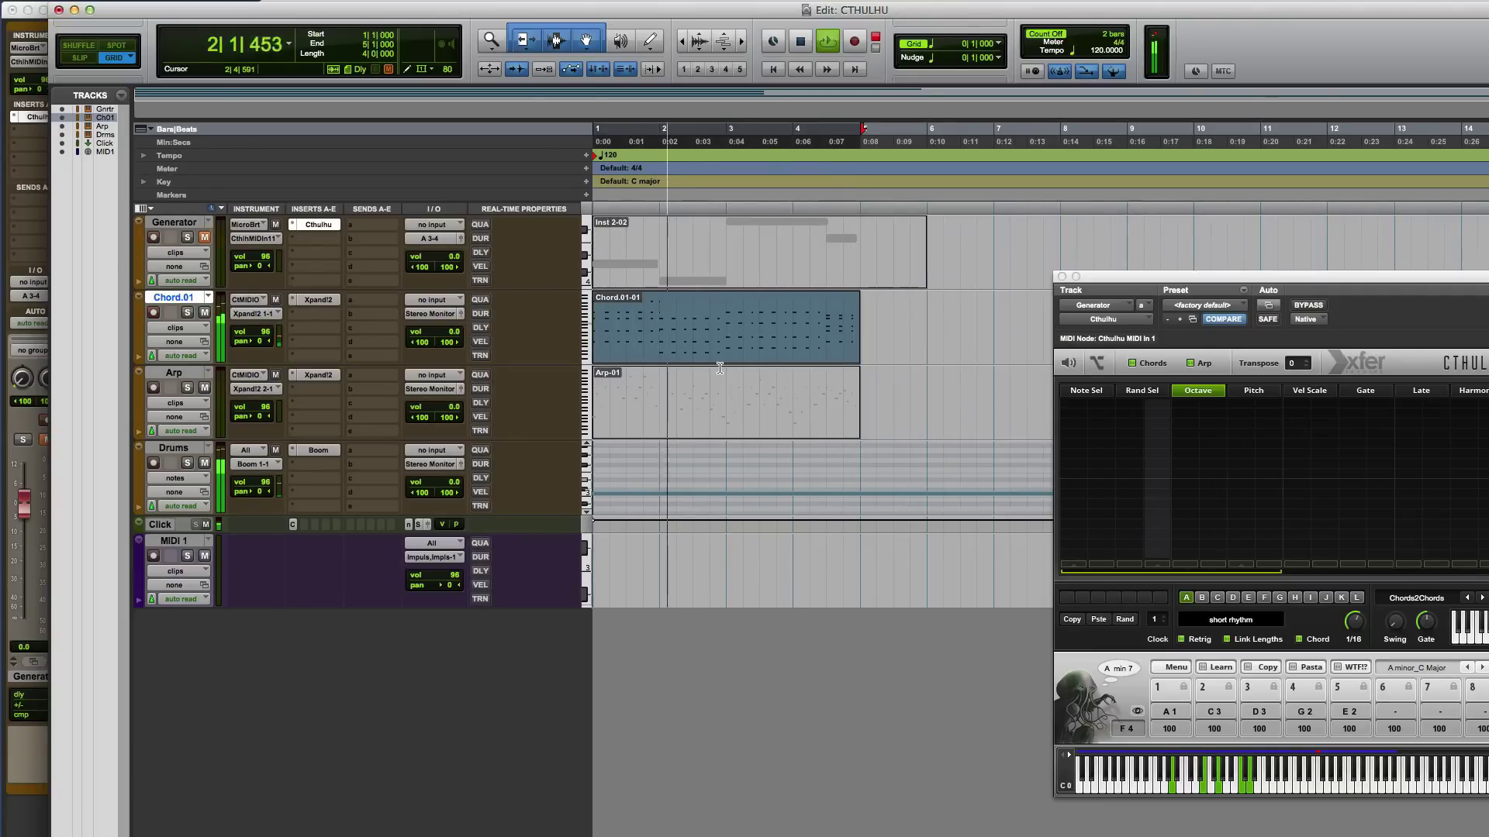
drag(1253, 278, 1207, 214)
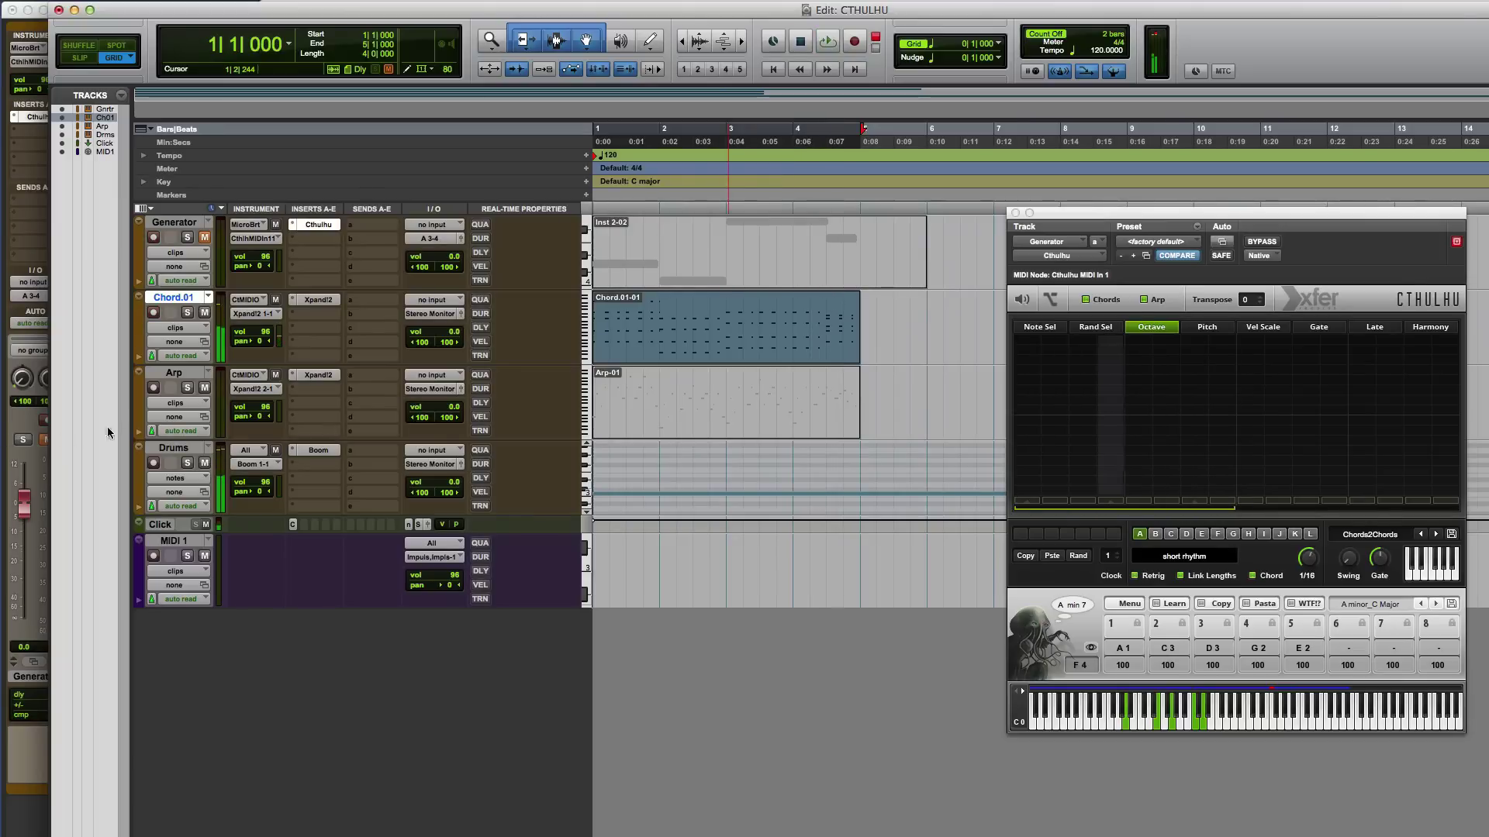
- Record-arm the Generator track, load the Arp_Test1 arpeggiator preset in Cthulhu, and play along with the session
click(154, 238)
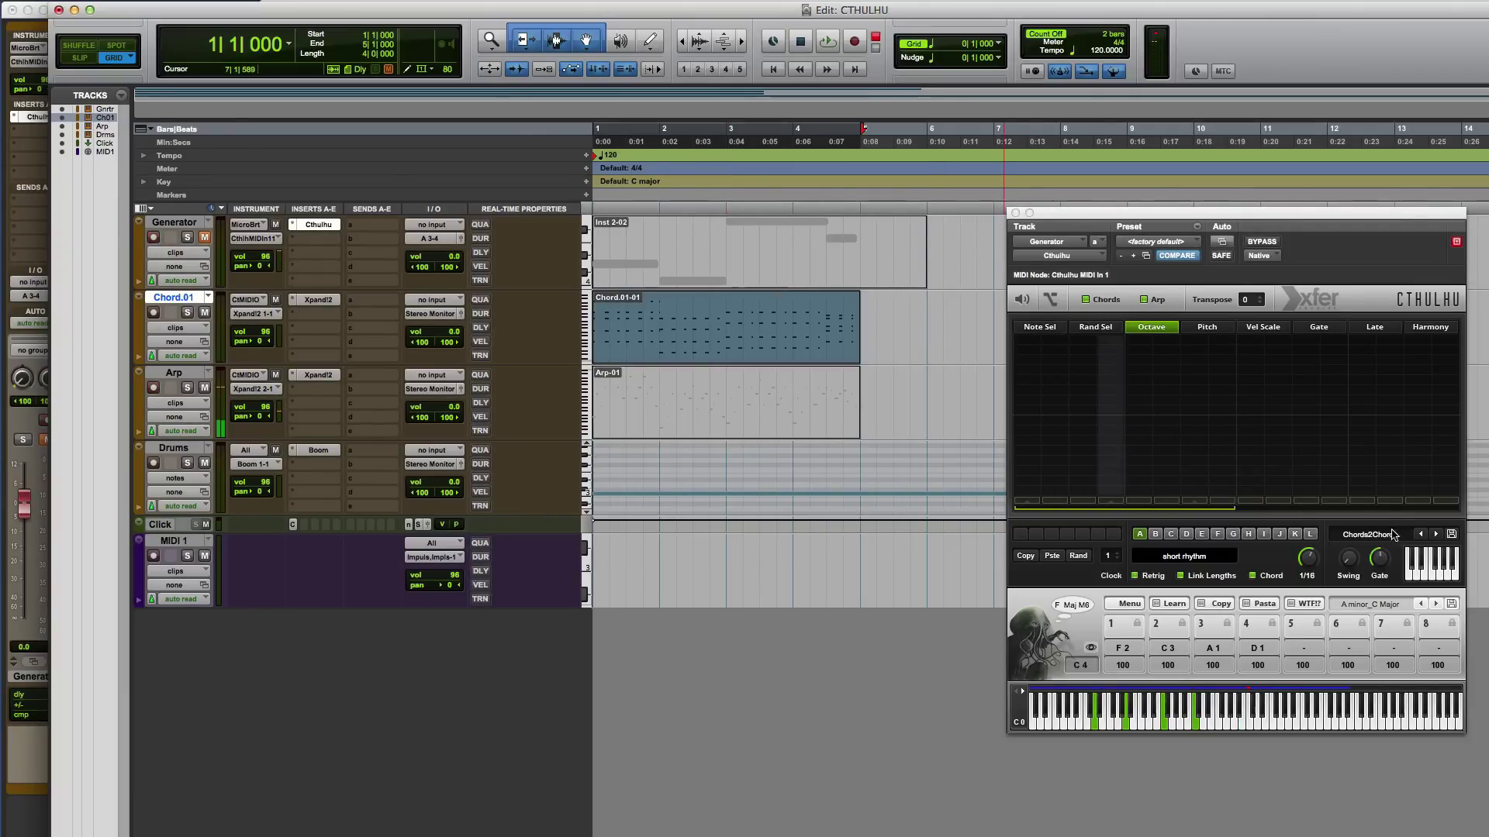
click(1416, 537)
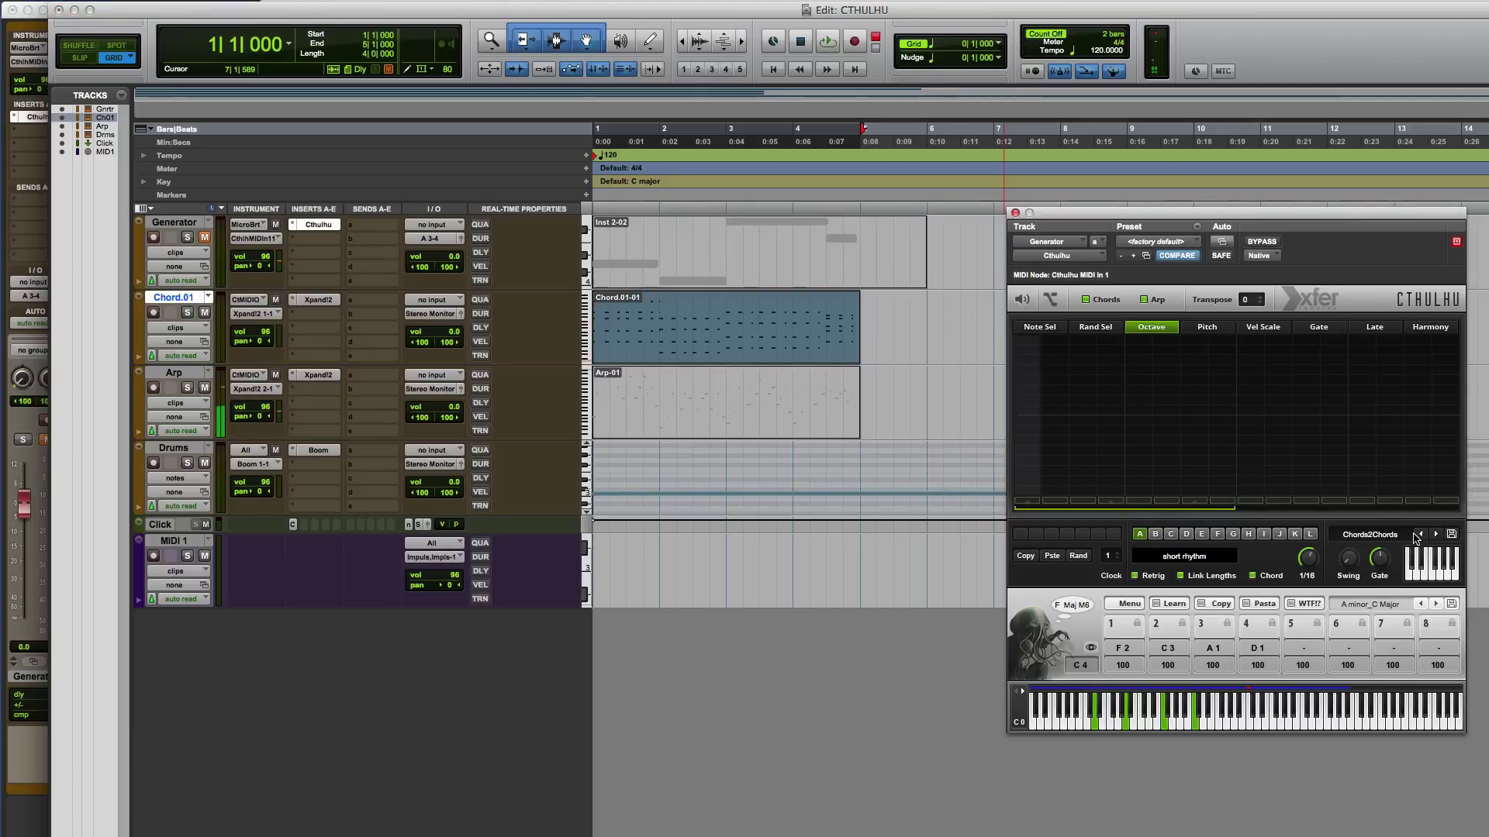
click(1416, 538)
click(1386, 587)
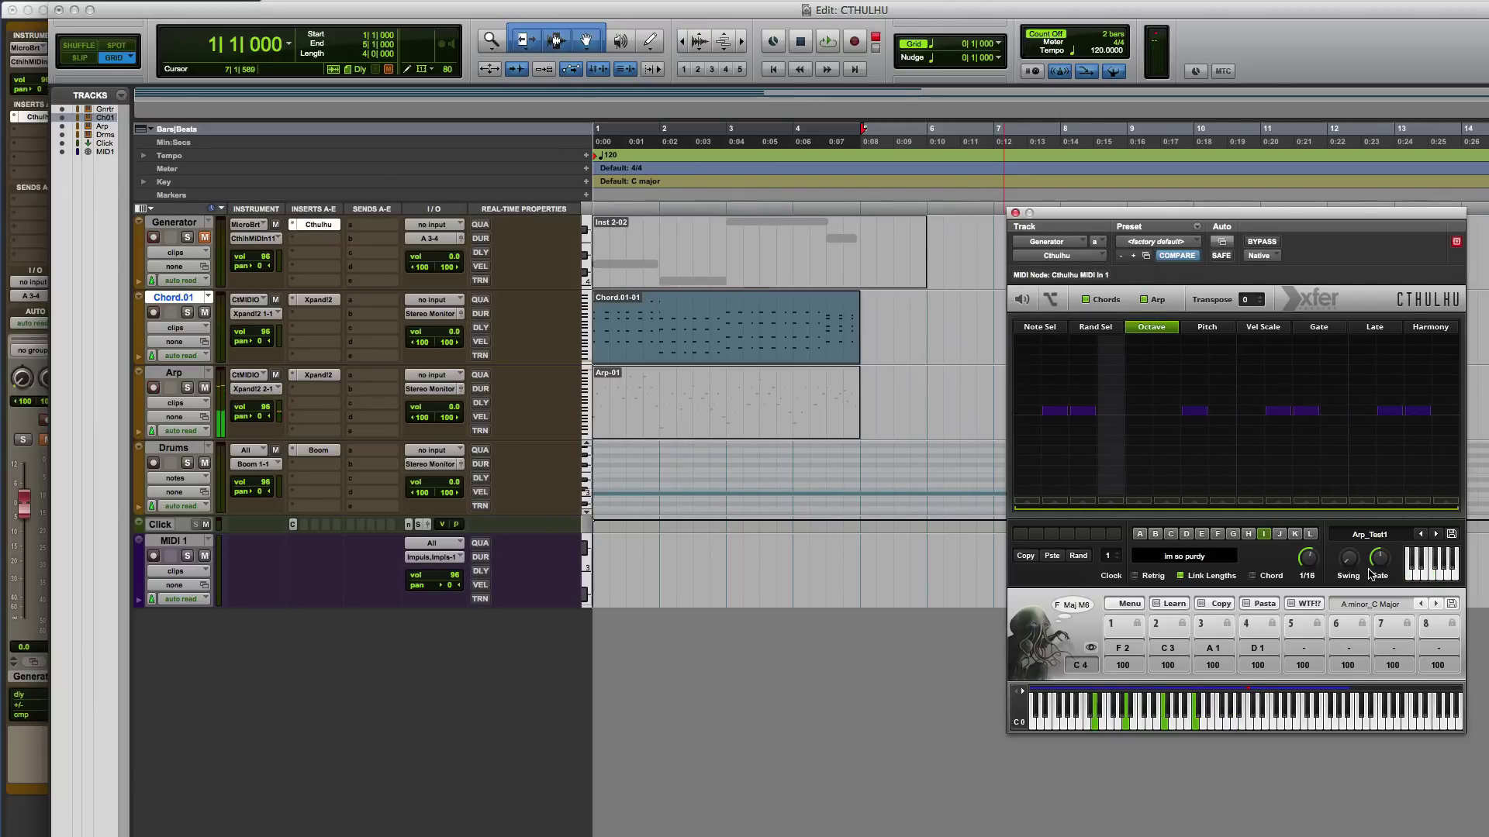
key(space)
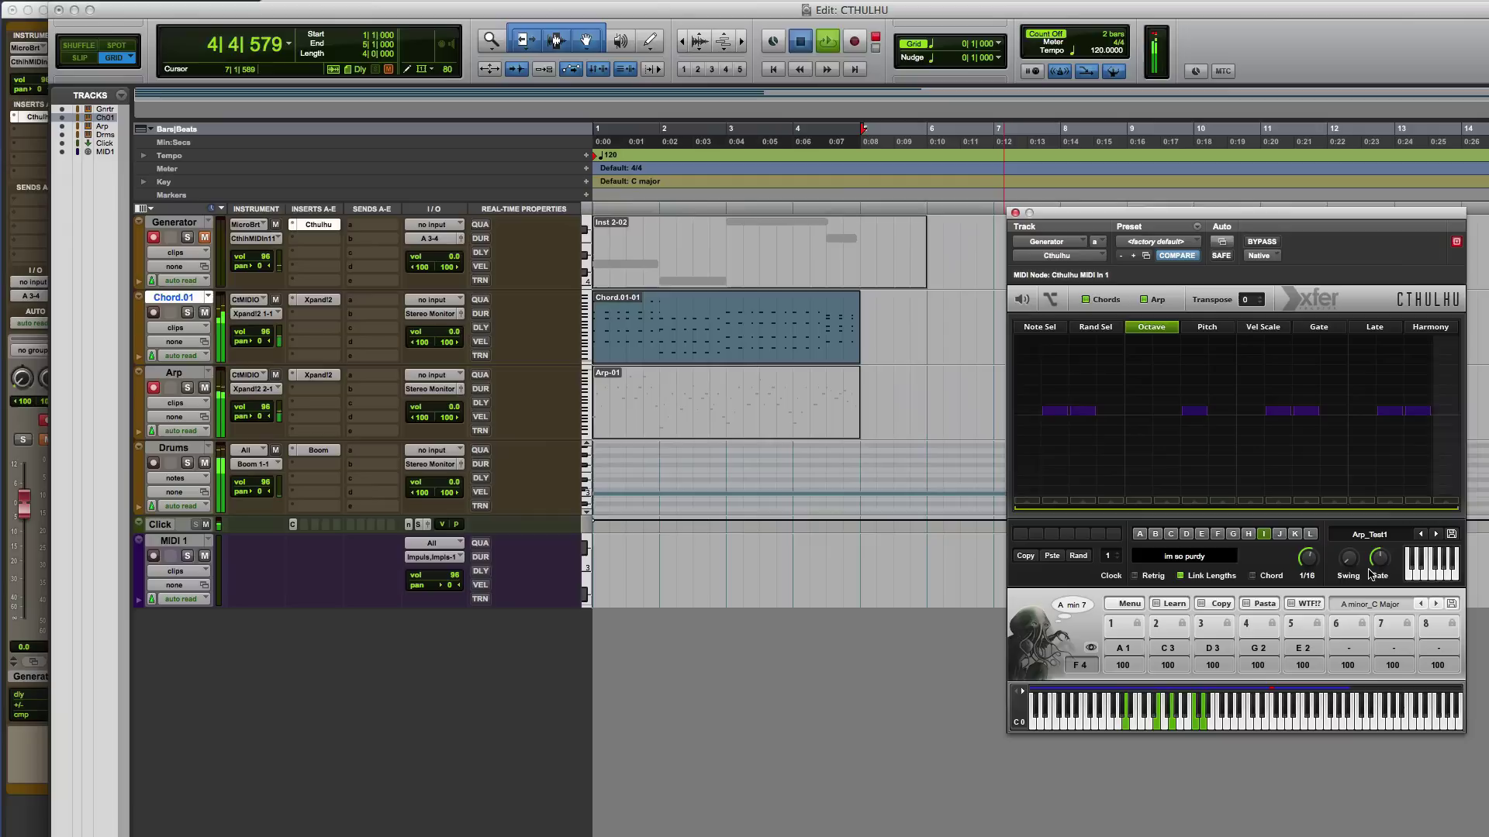
- Unmute the Arp-01 clip and play it back together with the recorded chords
click(694, 425)
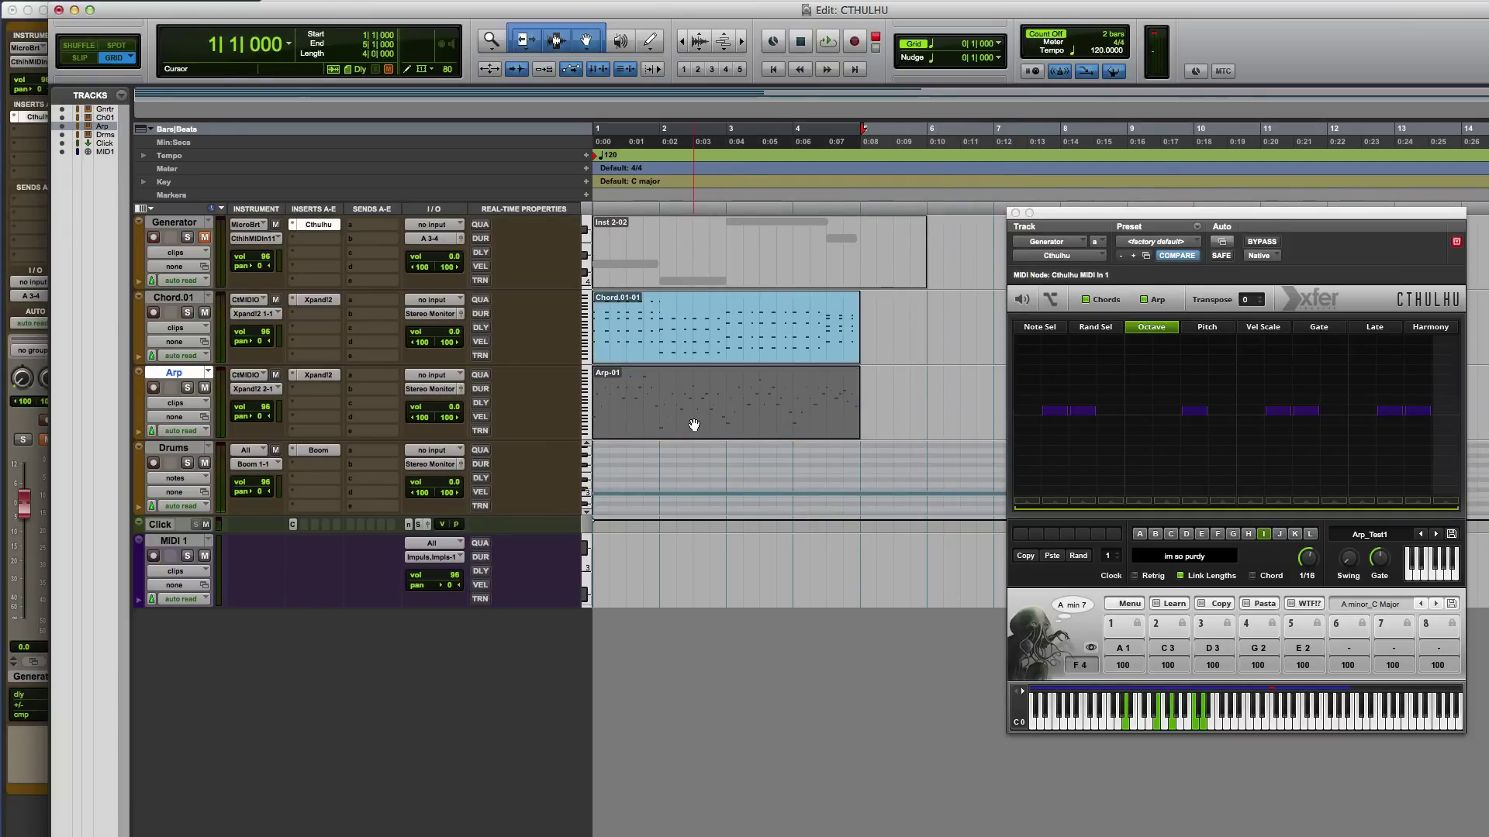
key(space)
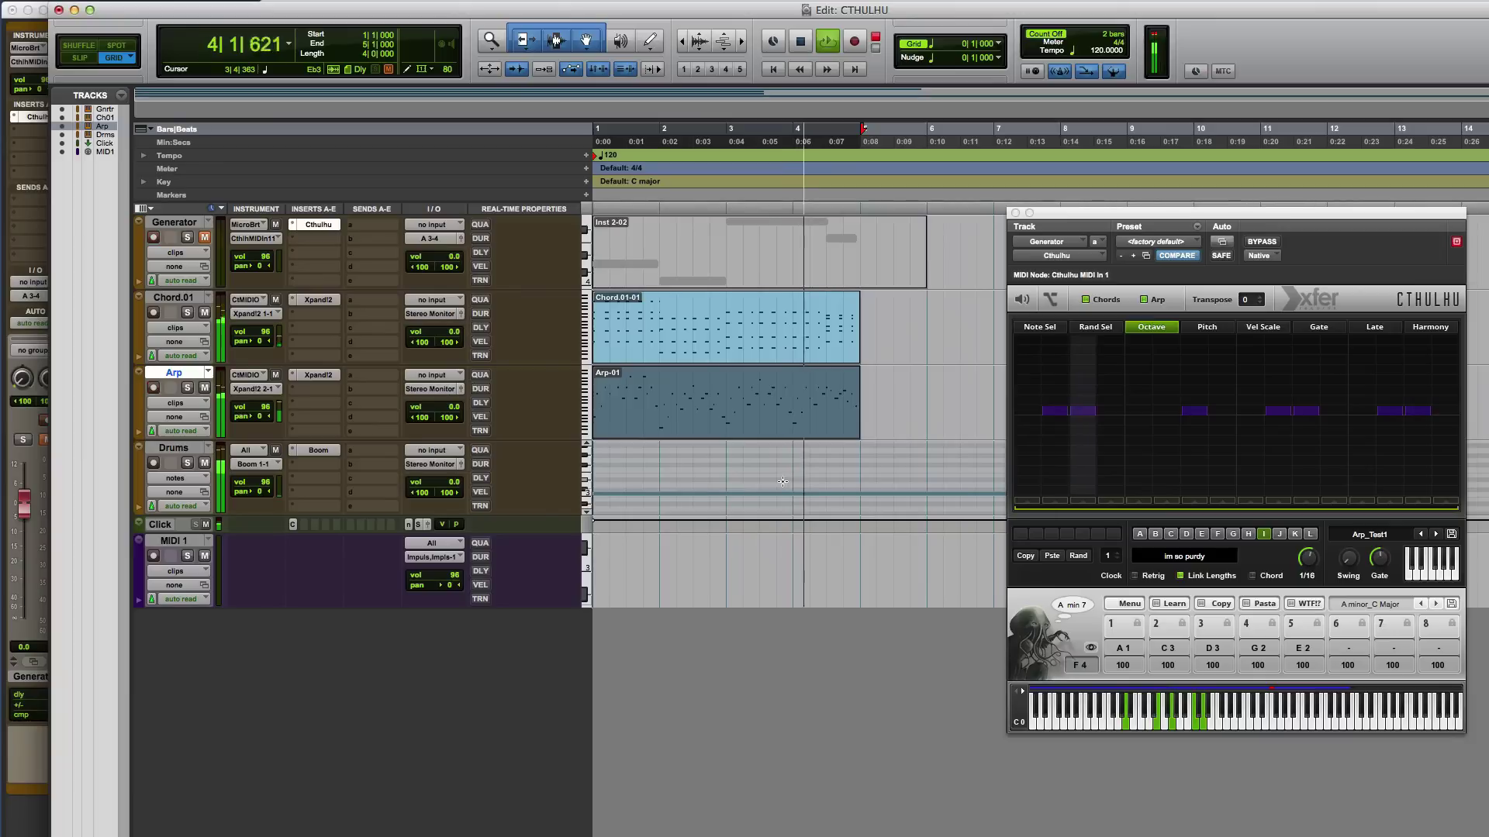
key(space)
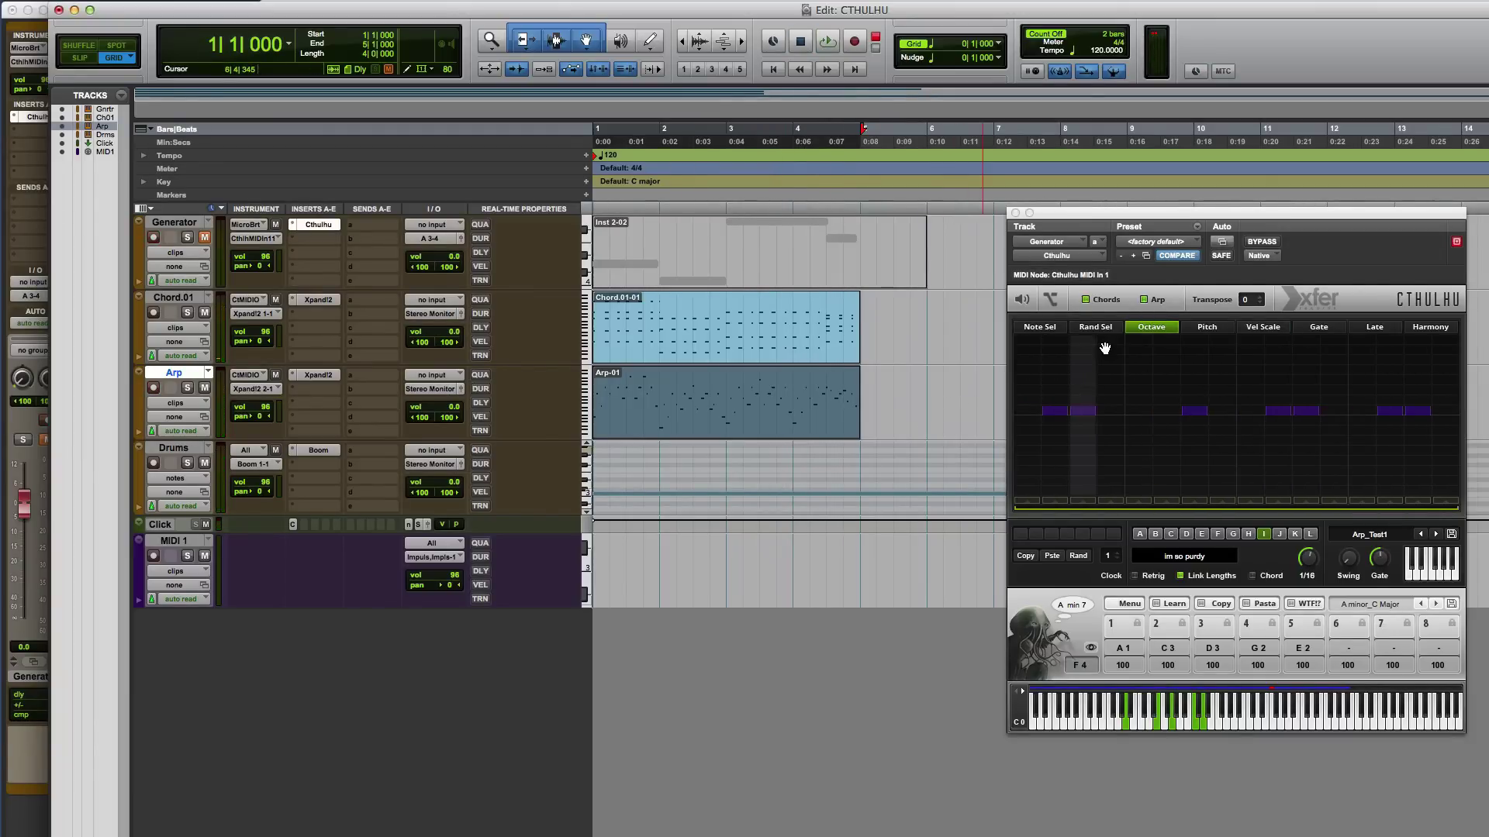
- Draw a velocity scale curve across the arp steps, higher on the first two and dipping through the middle
click(1036, 328)
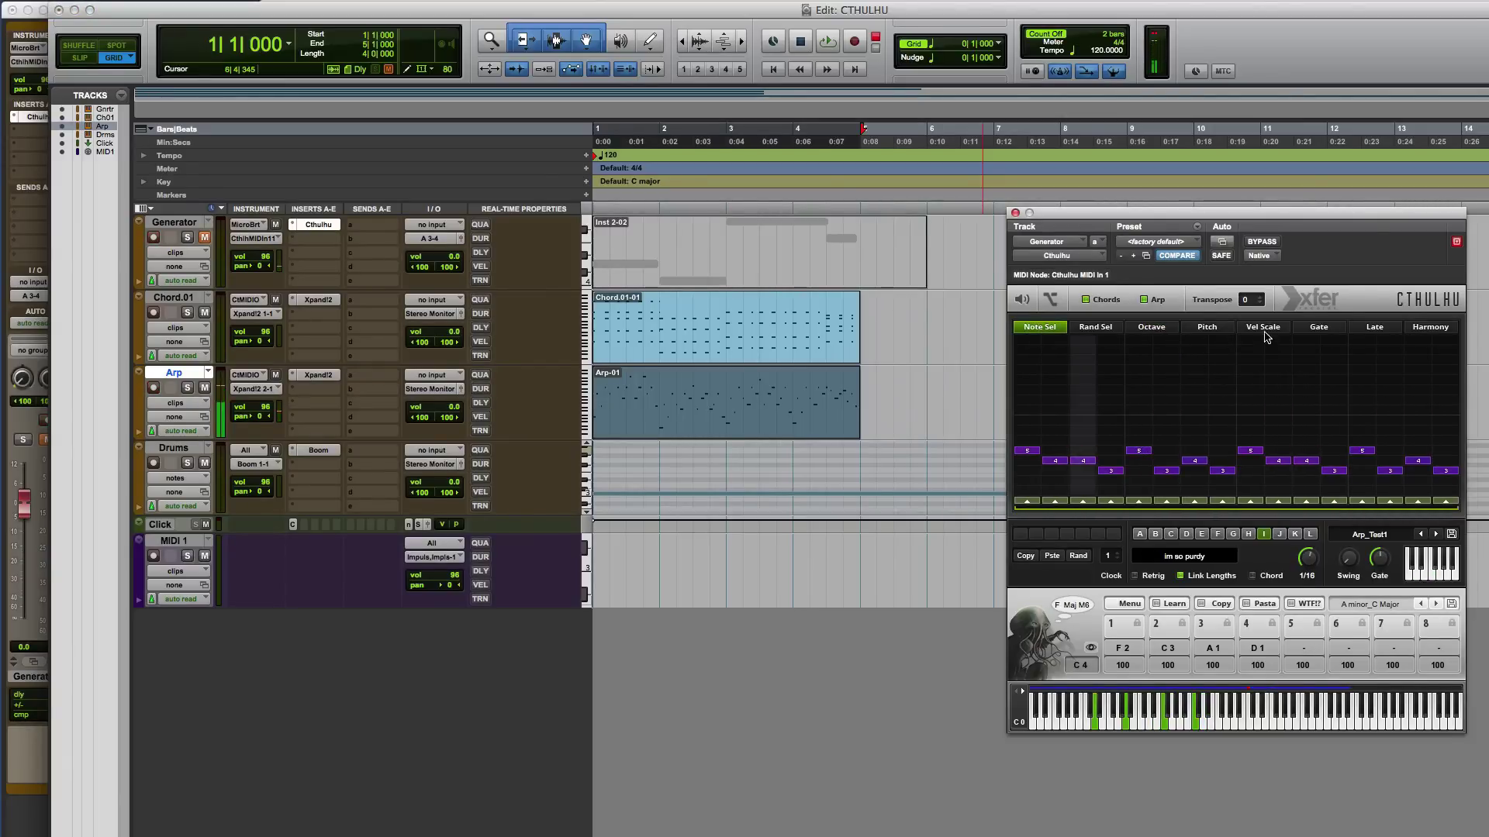
click(1264, 328)
mouse_move(1028, 388)
mouse_down()
mouse_move(1198, 418)
mouse_move(1275, 476)
mouse_move(1360, 432)
mouse_move(1442, 435)
mouse_move(1452, 459)
mouse_up()
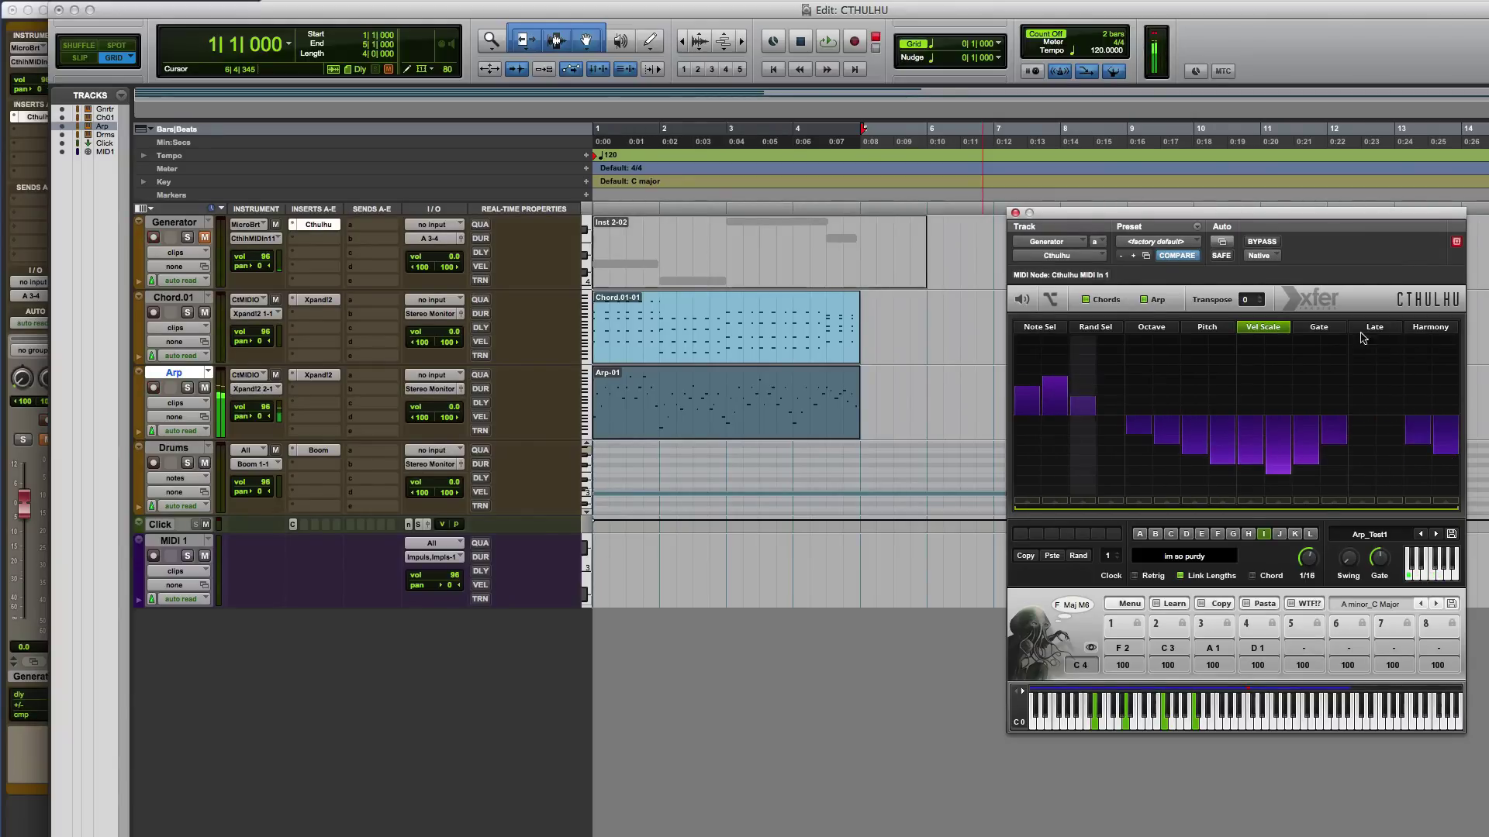
- Shorten the gate of the arp steps to a low level across the whole pattern
click(1327, 329)
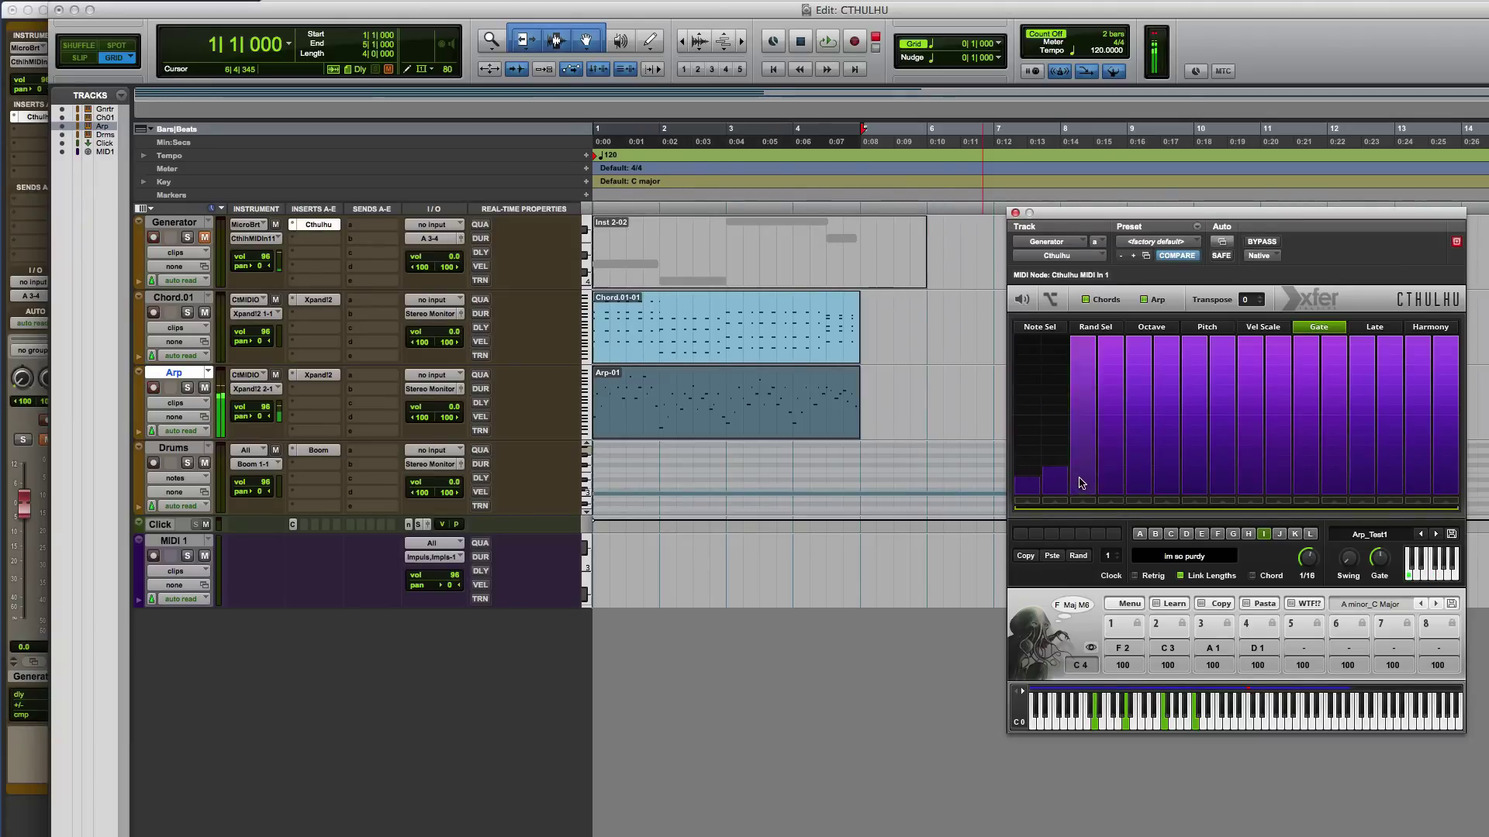
drag(1081, 483, 1447, 483)
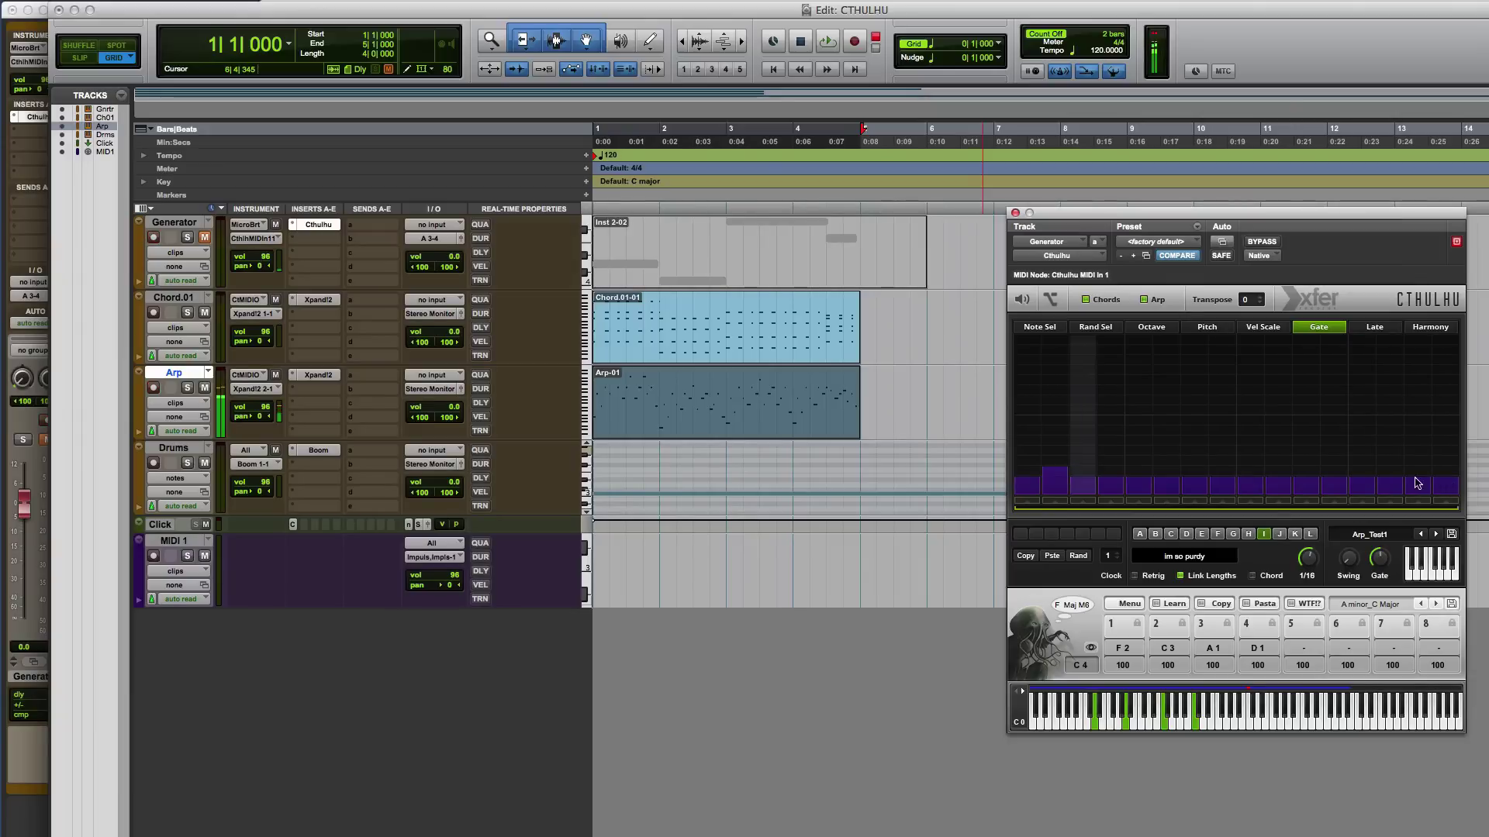
drag(1361, 479, 1316, 460)
- Set the octave of all arp steps just below the centre line and add a harmony note to the first four steps
click(1154, 328)
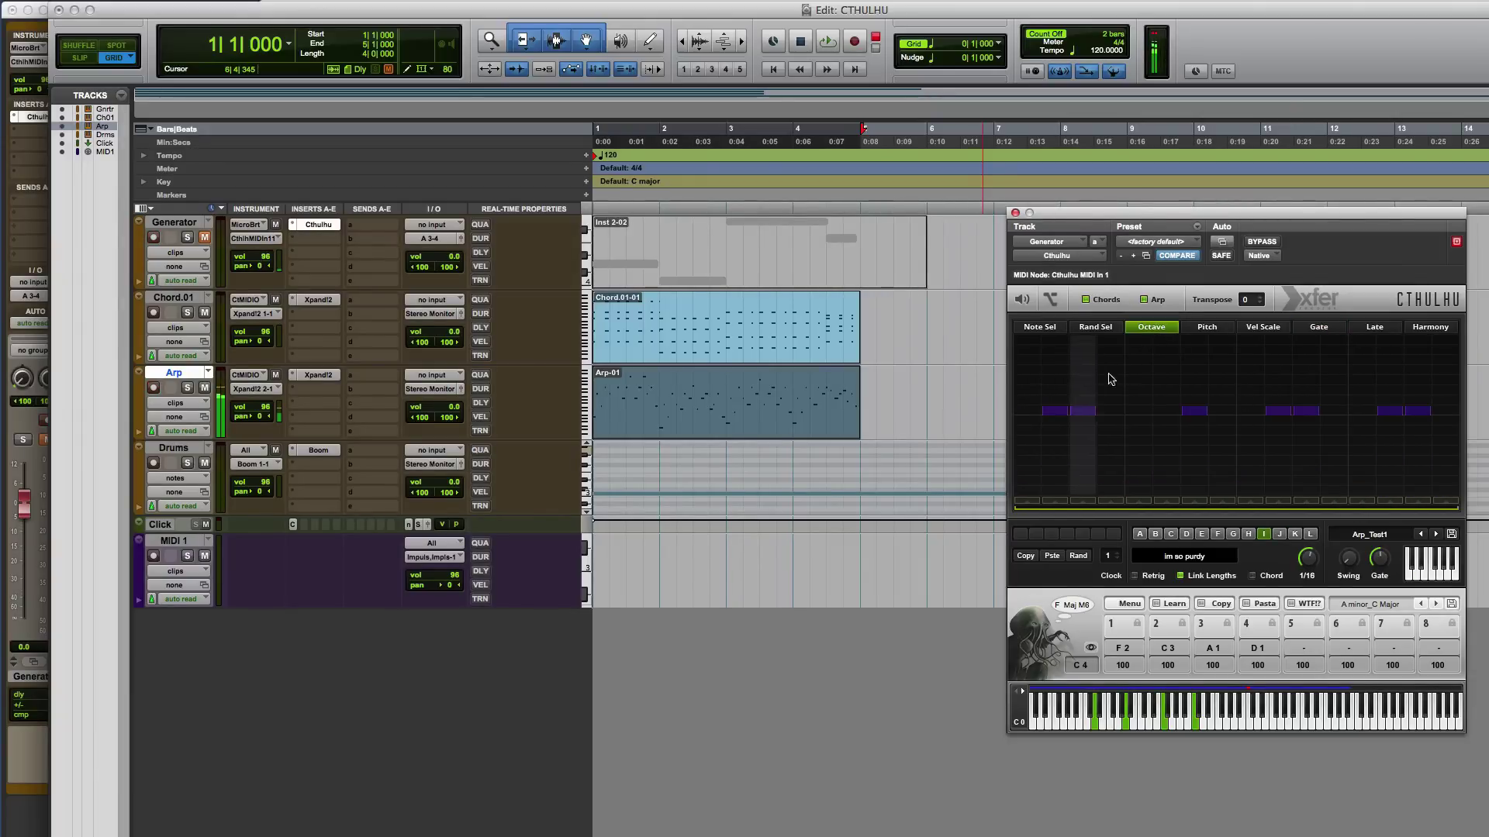
mouse_move(1107, 376)
mouse_down()
mouse_move(1031, 416)
mouse_move(1440, 416)
mouse_move(1171, 435)
mouse_up()
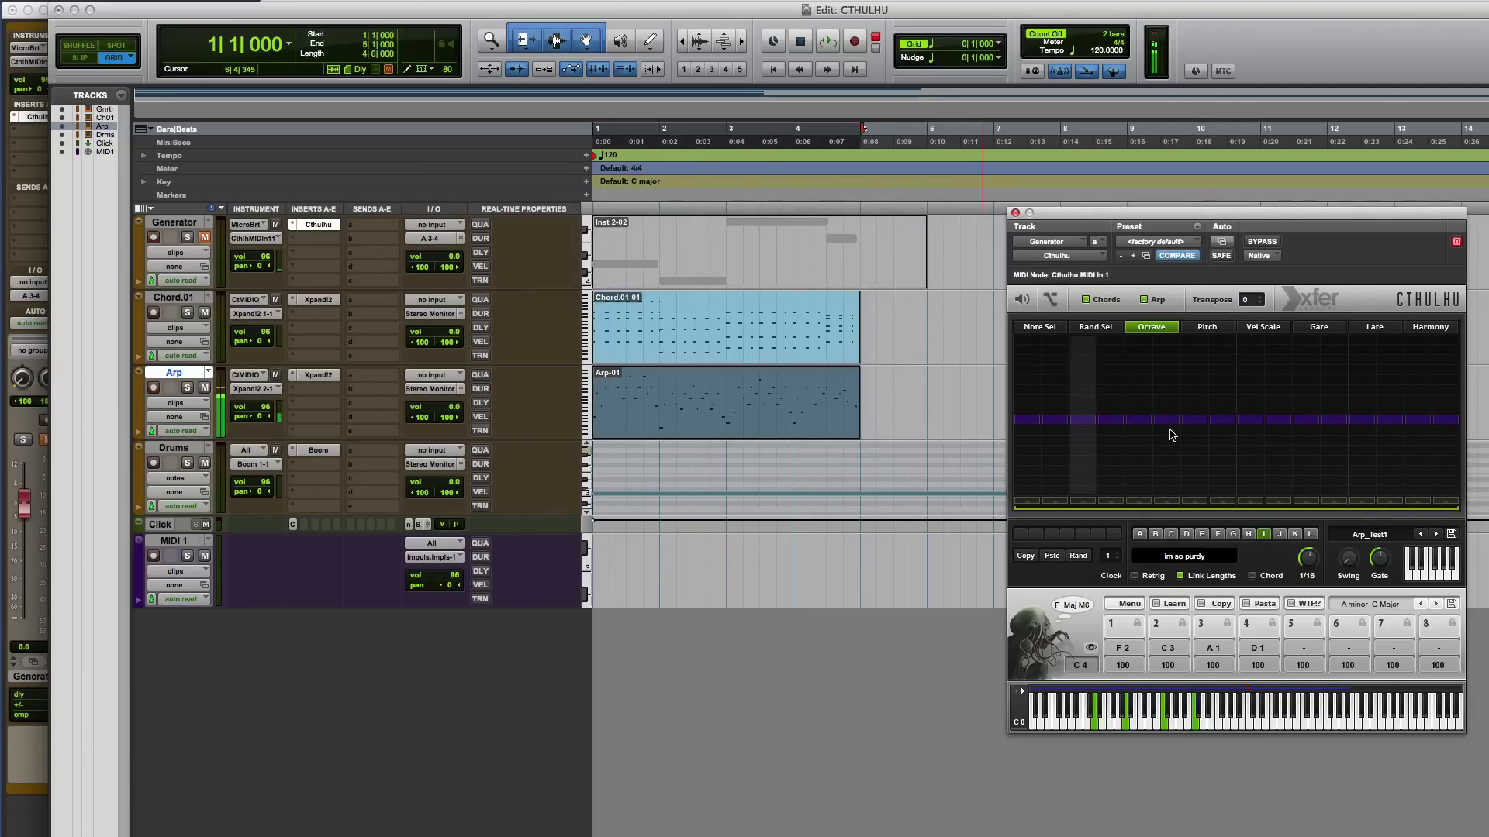
click(1427, 328)
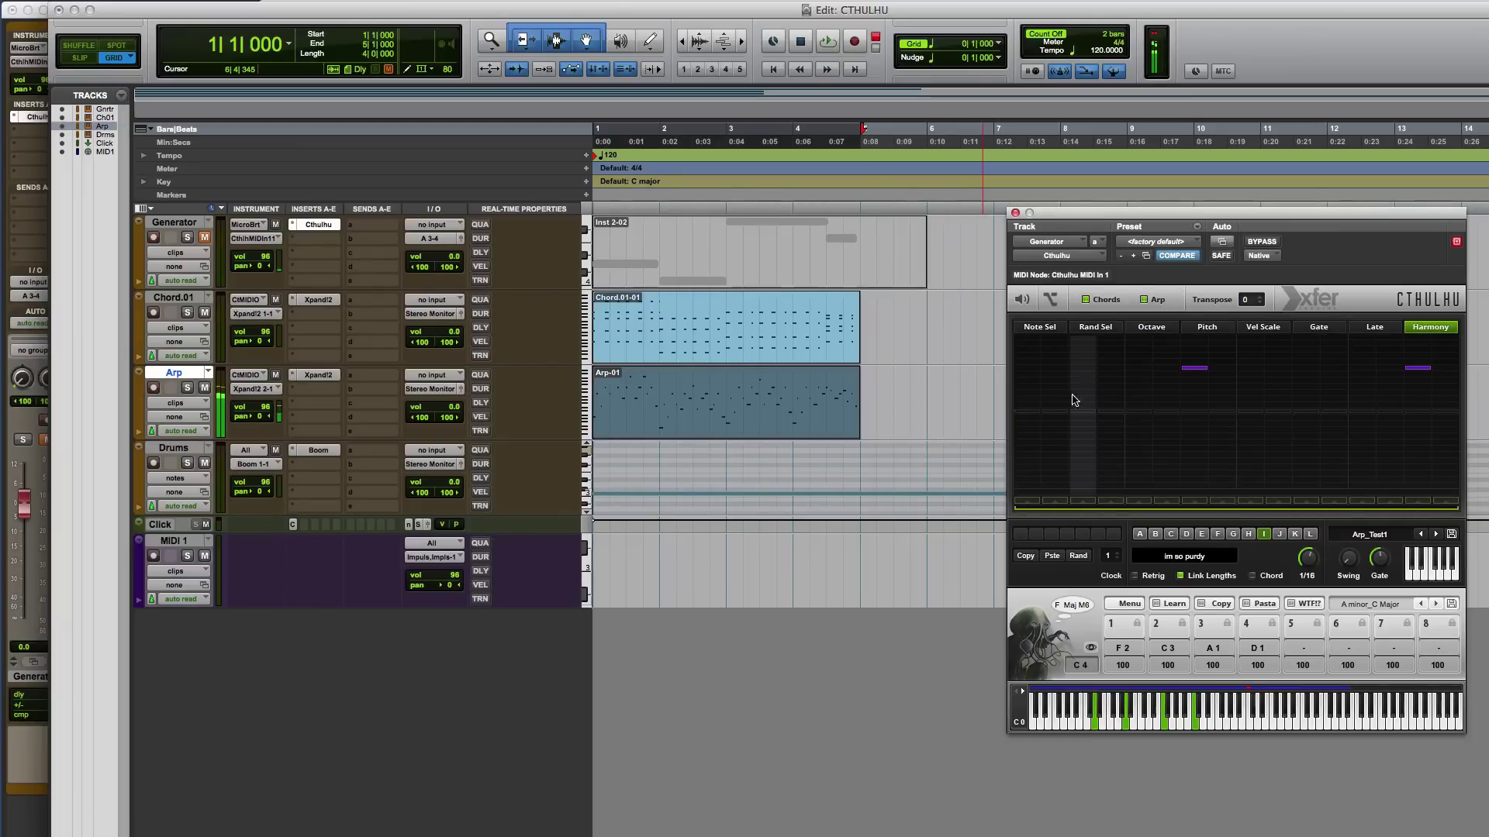
drag(1032, 404, 1113, 404)
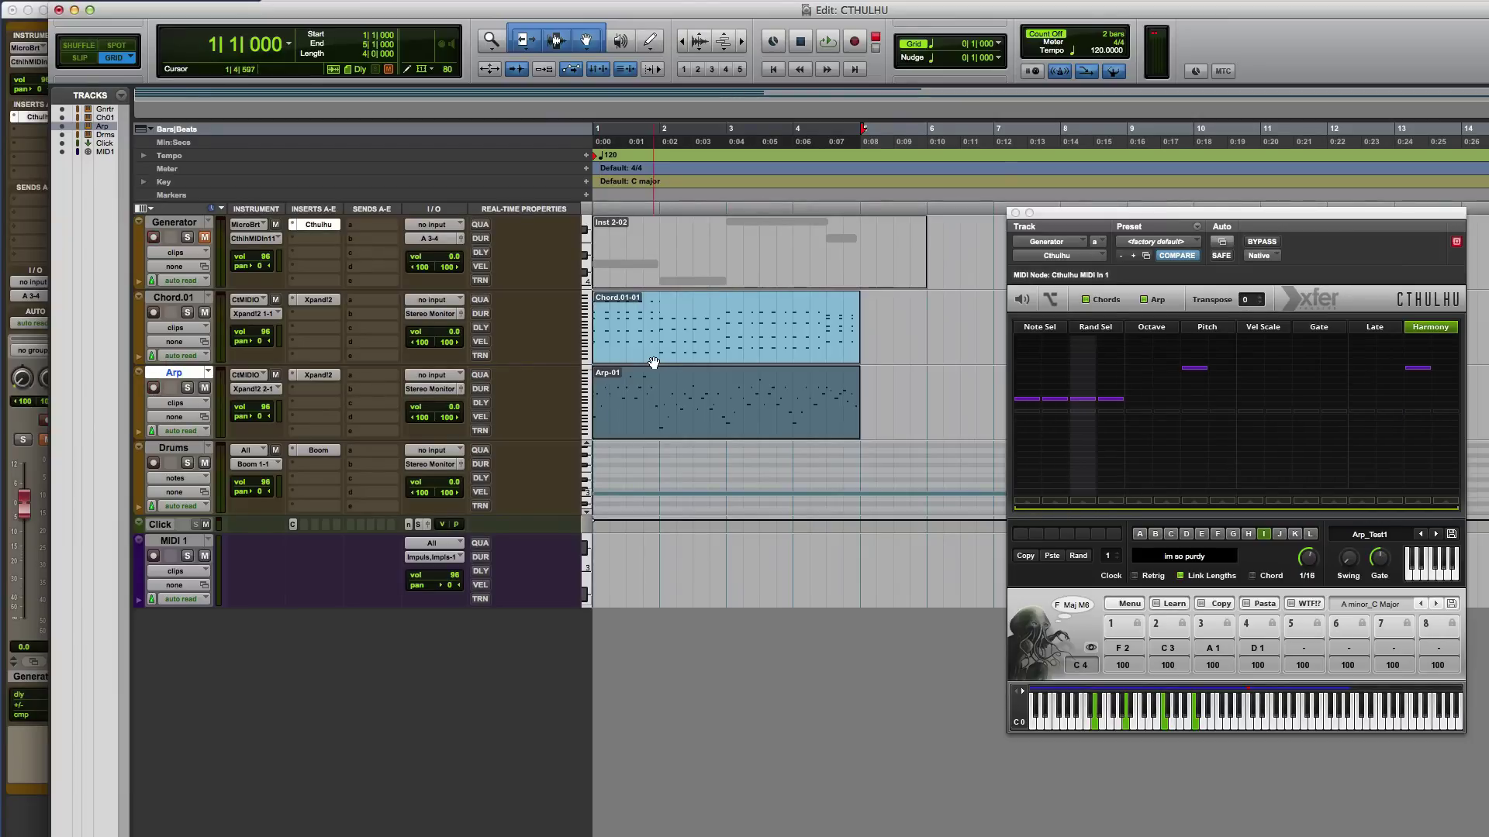
- Play back the chord, arp and drum parts, and reopen Cthulhu on the Generator track
key(space)
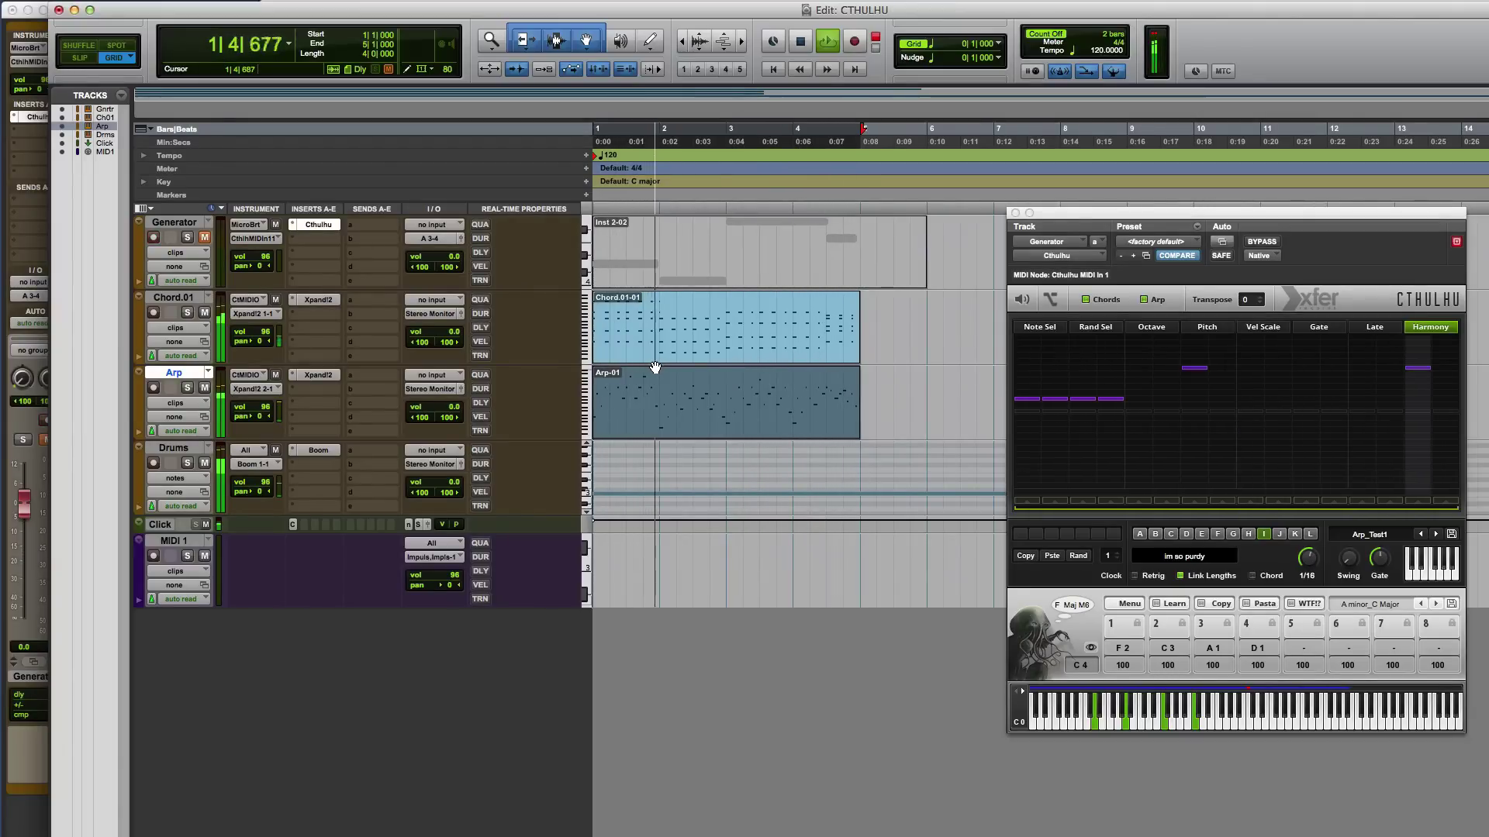
key(space)
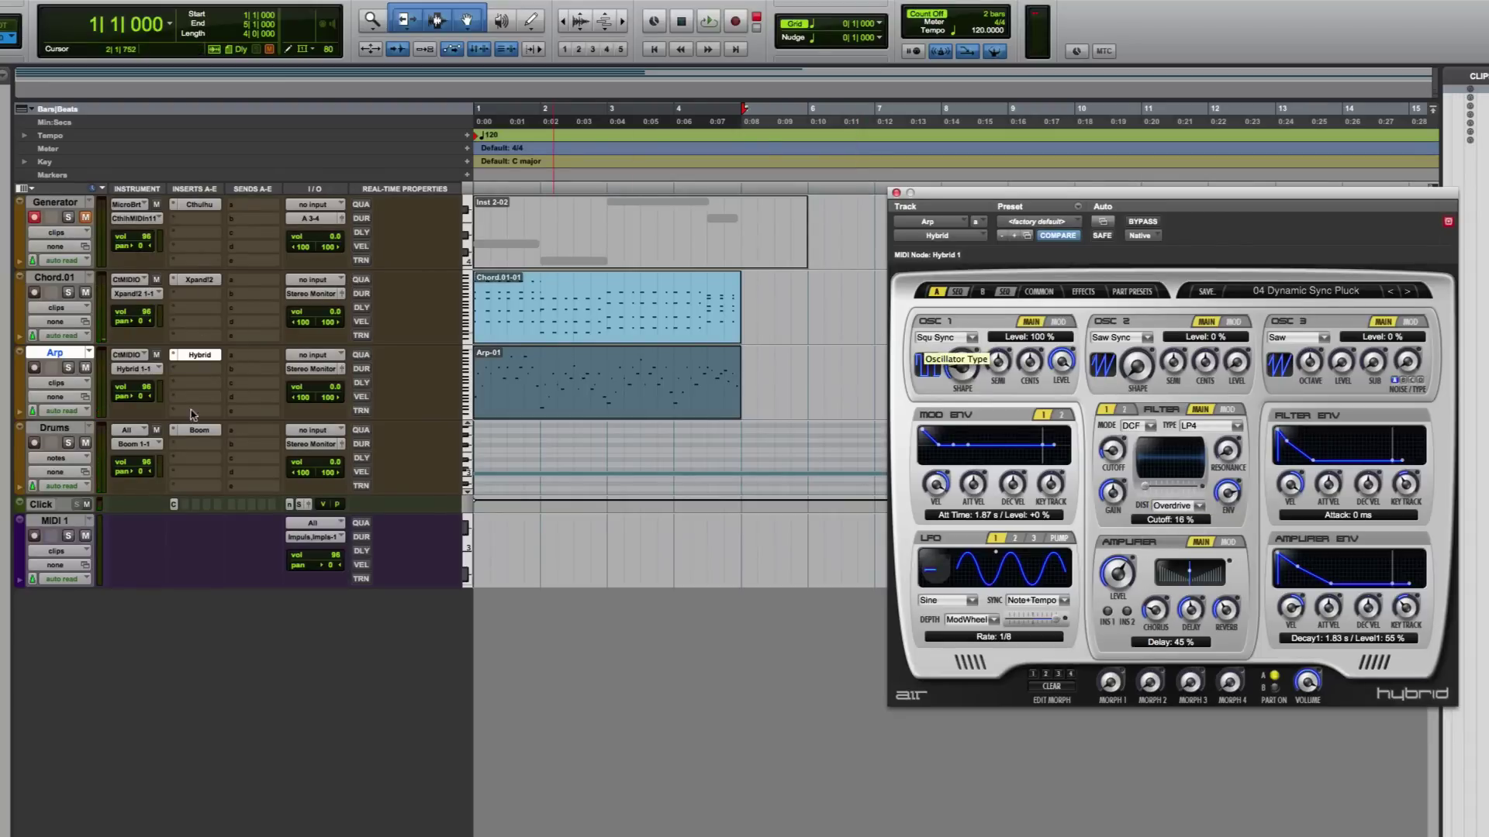
click(200, 205)
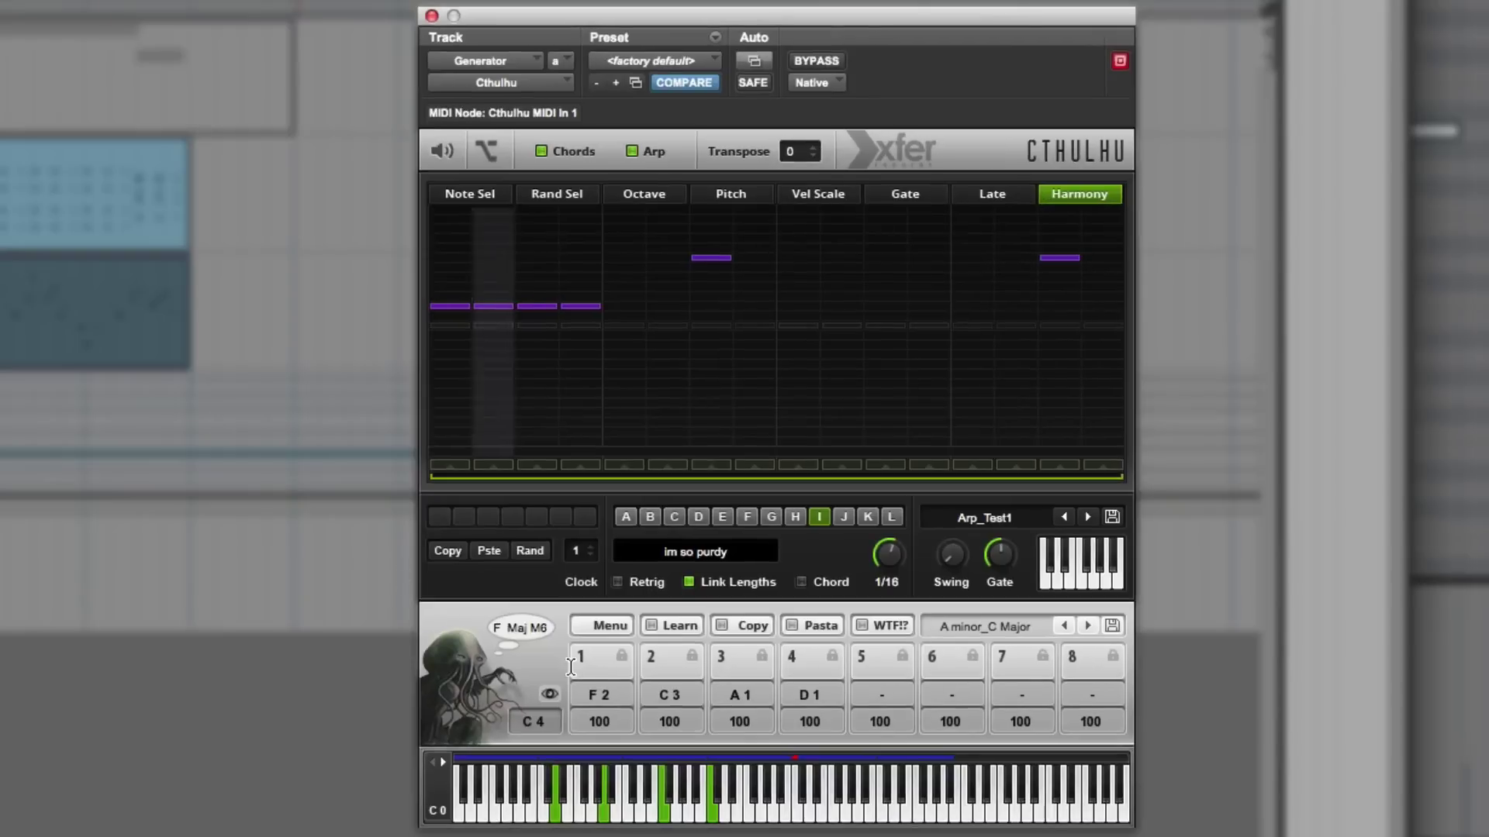